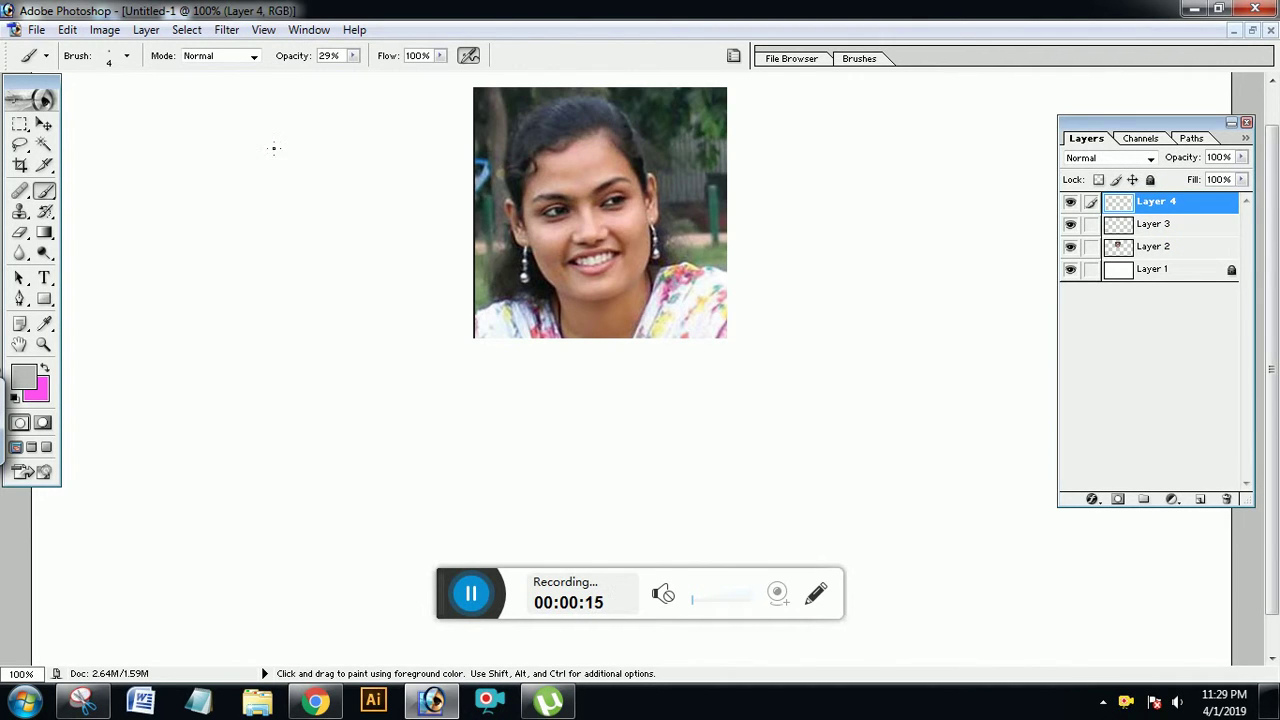
Sketch the caricature's head in light gray beside the reference photo, outlining the hair mass, face, jaw and both ears.
mouse_move(274, 149)
mouse_down()
mouse_move(163, 175)
mouse_move(160, 256)
mouse_move(196, 305)
mouse_move(196, 169)
mouse_move(296, 185)
mouse_move(310, 281)
mouse_move(280, 309)
mouse_move(222, 322)
mouse_move(203, 310)
mouse_move(207, 329)
mouse_move(233, 339)
mouse_move(303, 320)
mouse_move(291, 191)
mouse_move(315, 299)
mouse_move(286, 321)
mouse_move(226, 330)
mouse_move(173, 192)
mouse_move(205, 334)
mouse_up()
mouse_move(250, 156)
mouse_down()
mouse_move(167, 195)
mouse_move(266, 140)
mouse_move(268, 156)
mouse_move(214, 129)
mouse_move(152, 167)
mouse_move(161, 156)
mouse_move(147, 218)
mouse_move(185, 279)
mouse_move(179, 206)
mouse_move(185, 257)
mouse_move(267, 149)
mouse_move(305, 177)
mouse_move(296, 155)
mouse_move(317, 242)
mouse_move(302, 215)
mouse_move(313, 203)
mouse_move(312, 242)
mouse_up()
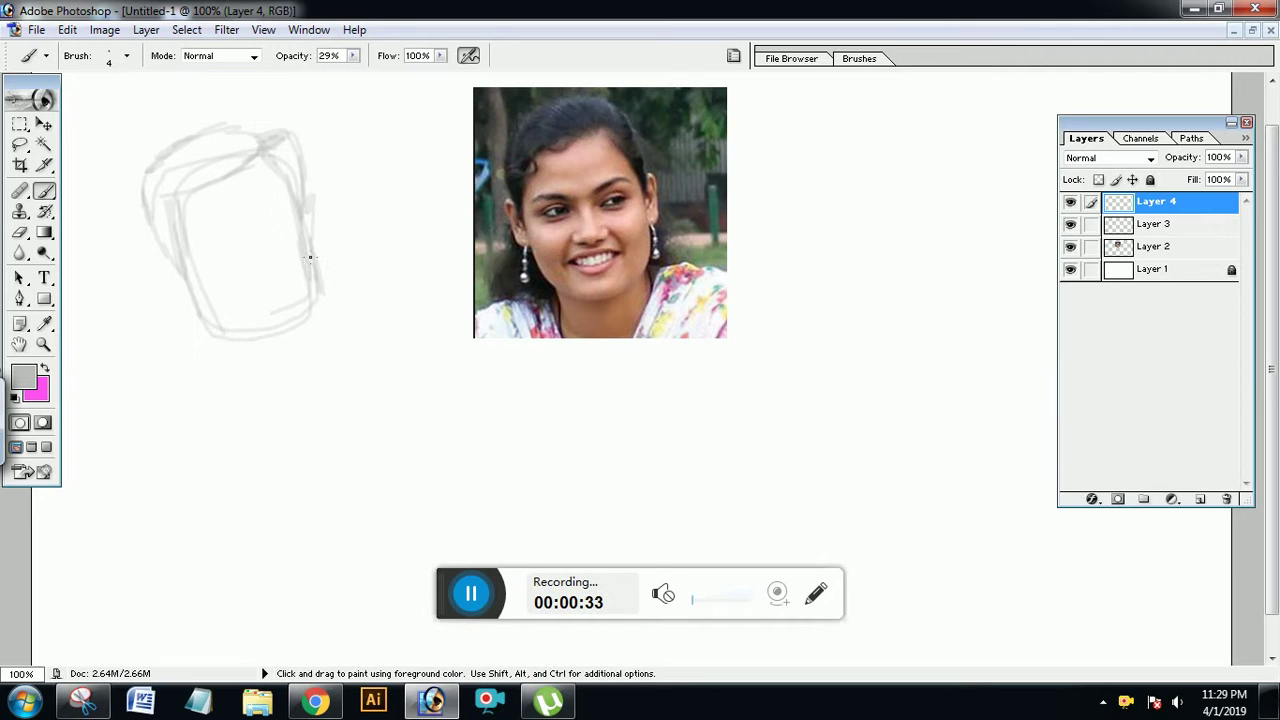
mouse_move(180, 258)
mouse_down()
mouse_move(171, 271)
mouse_move(185, 296)
mouse_up()
drag(309, 209, 308, 261)
mouse_move(290, 308)
mouse_down()
mouse_move(268, 331)
mouse_move(242, 332)
mouse_up()
drag(294, 310, 266, 330)
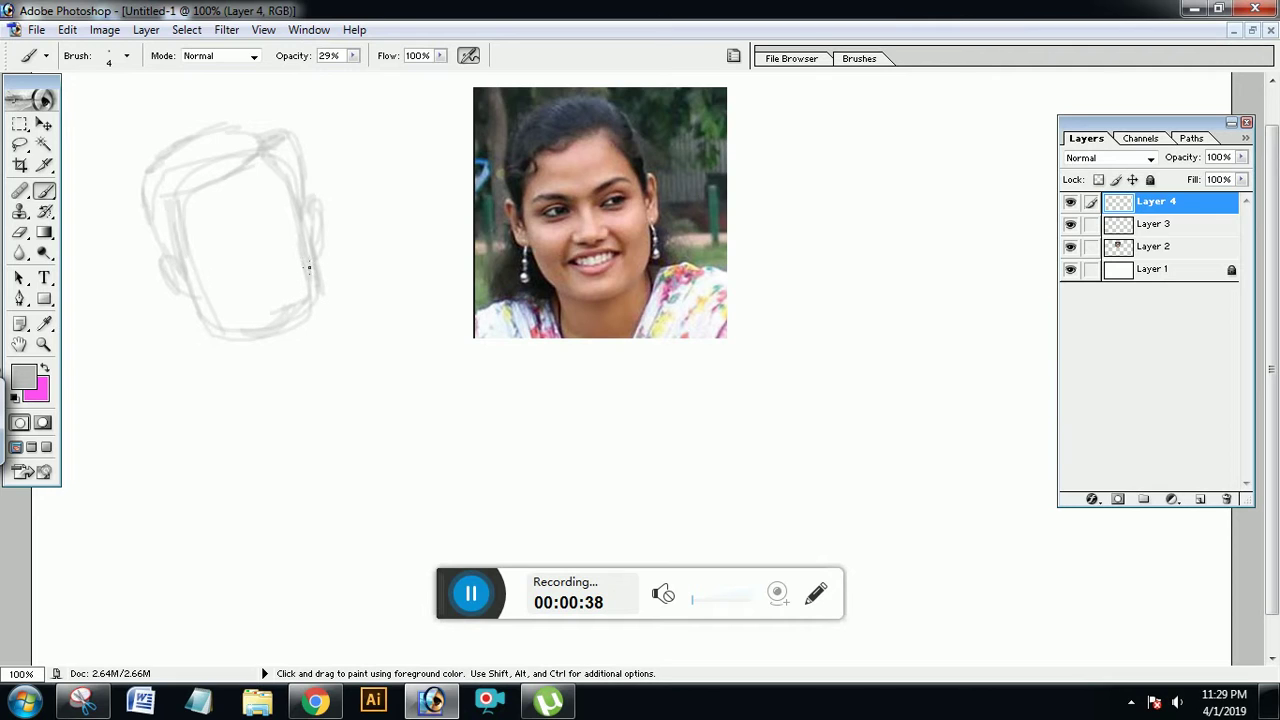
Rough in the neck, sloping shoulders and V-shaped neckline of the garment below the head.
mouse_move(306, 320)
mouse_down()
mouse_move(300, 362)
mouse_move(245, 342)
mouse_move(292, 384)
mouse_up()
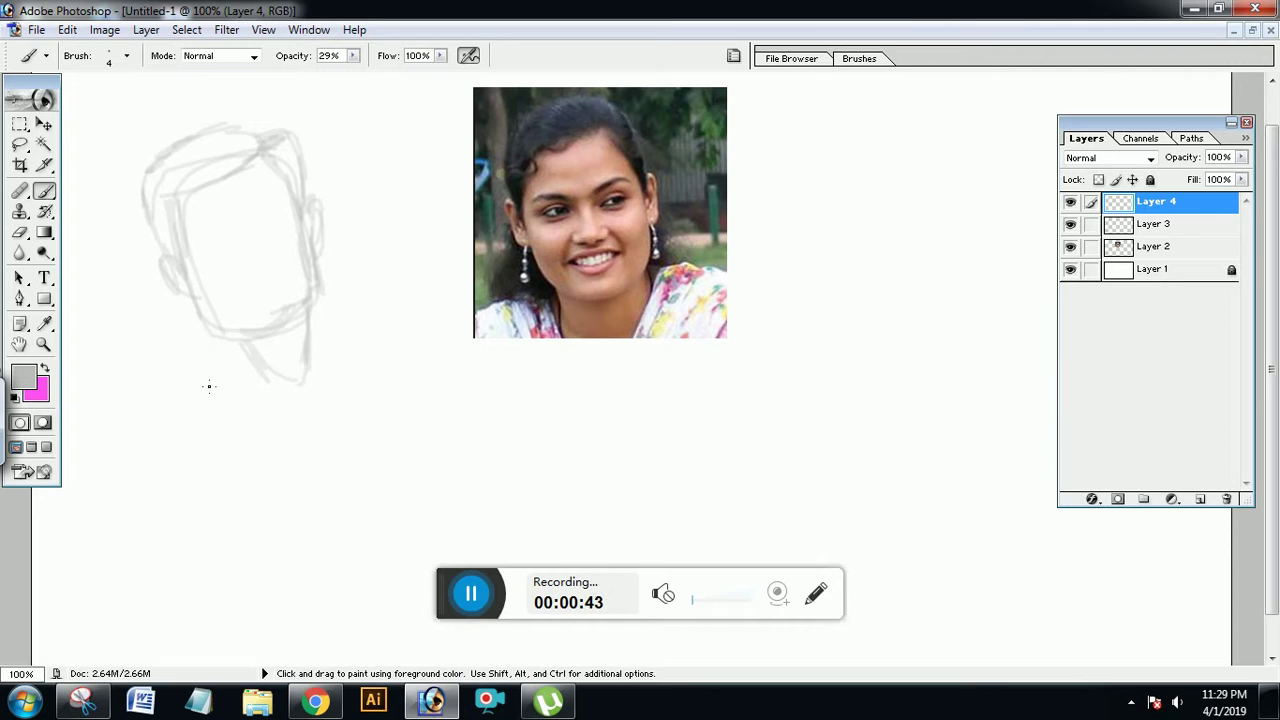
mouse_move(190, 390)
mouse_down()
mouse_move(236, 367)
mouse_move(400, 348)
mouse_up()
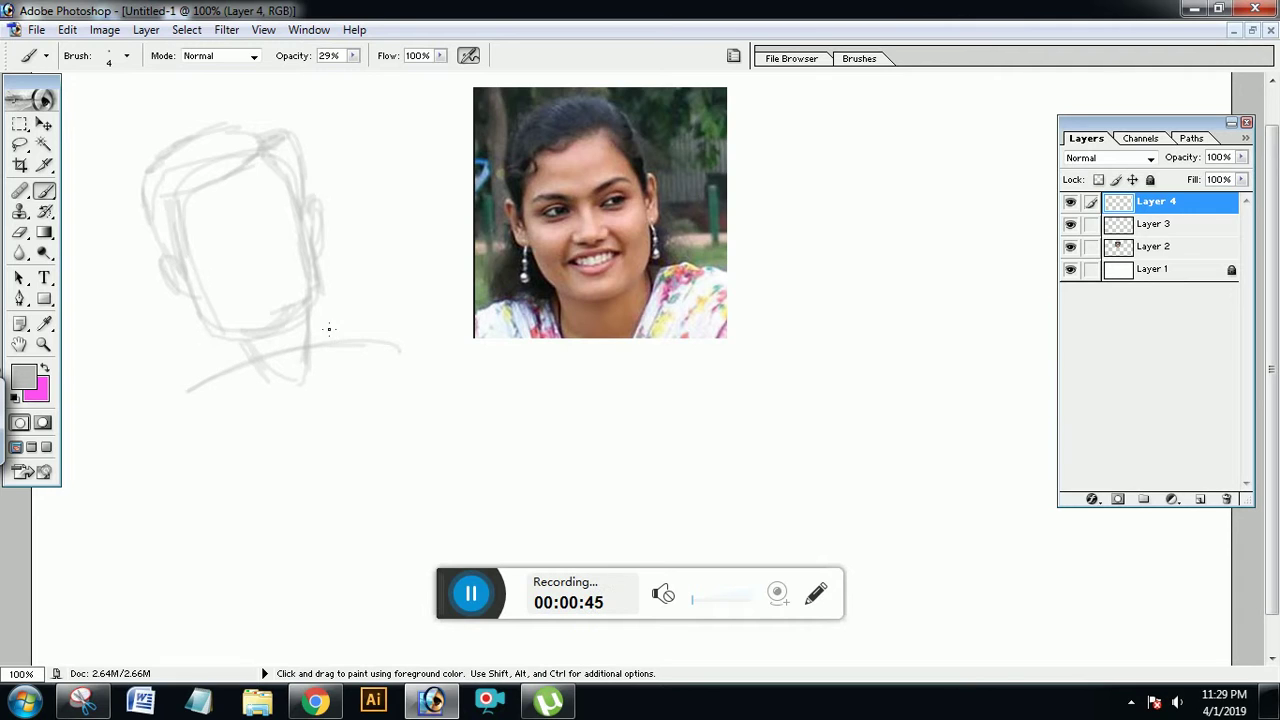
drag(329, 329, 316, 462)
drag(320, 343, 350, 488)
mouse_move(242, 369)
mouse_down()
mouse_move(303, 456)
mouse_move(268, 458)
mouse_move(296, 453)
mouse_move(264, 372)
mouse_up()
mouse_move(192, 397)
mouse_down()
mouse_move(390, 342)
mouse_move(334, 332)
mouse_move(400, 327)
mouse_up()
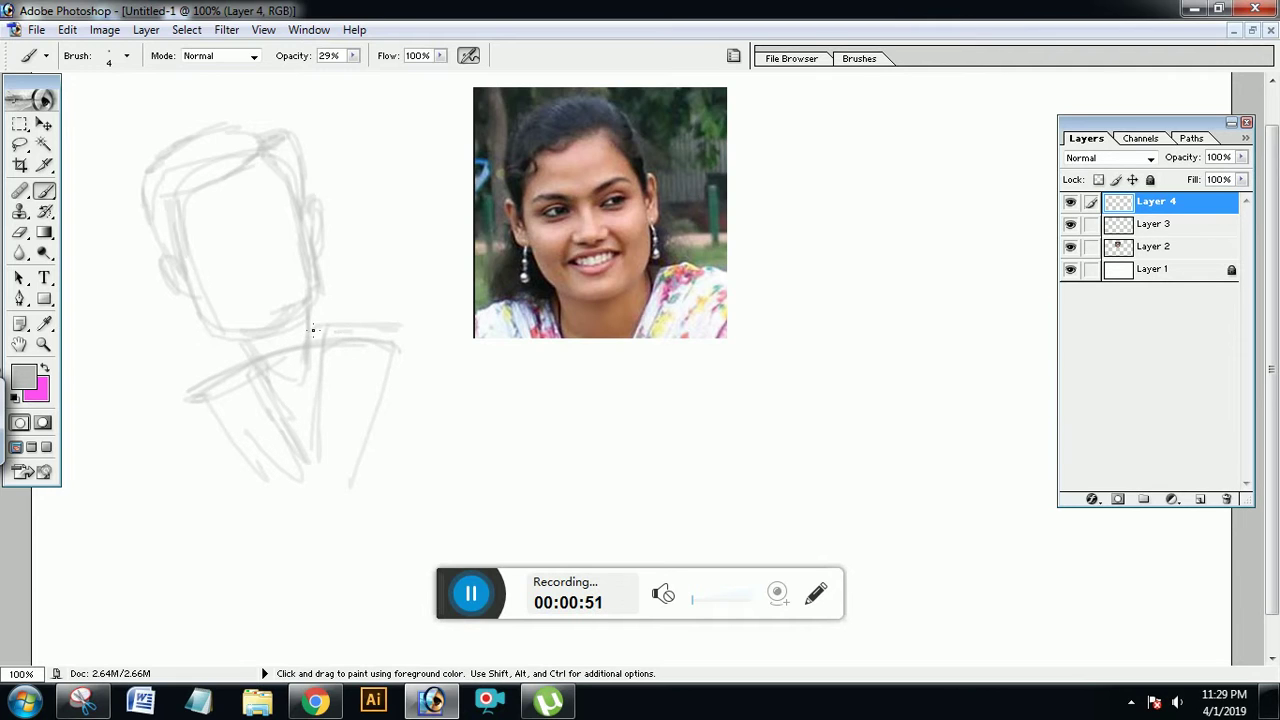
drag(256, 346, 168, 420)
mouse_move(272, 370)
mouse_down()
mouse_move(309, 401)
mouse_move(311, 326)
mouse_up()
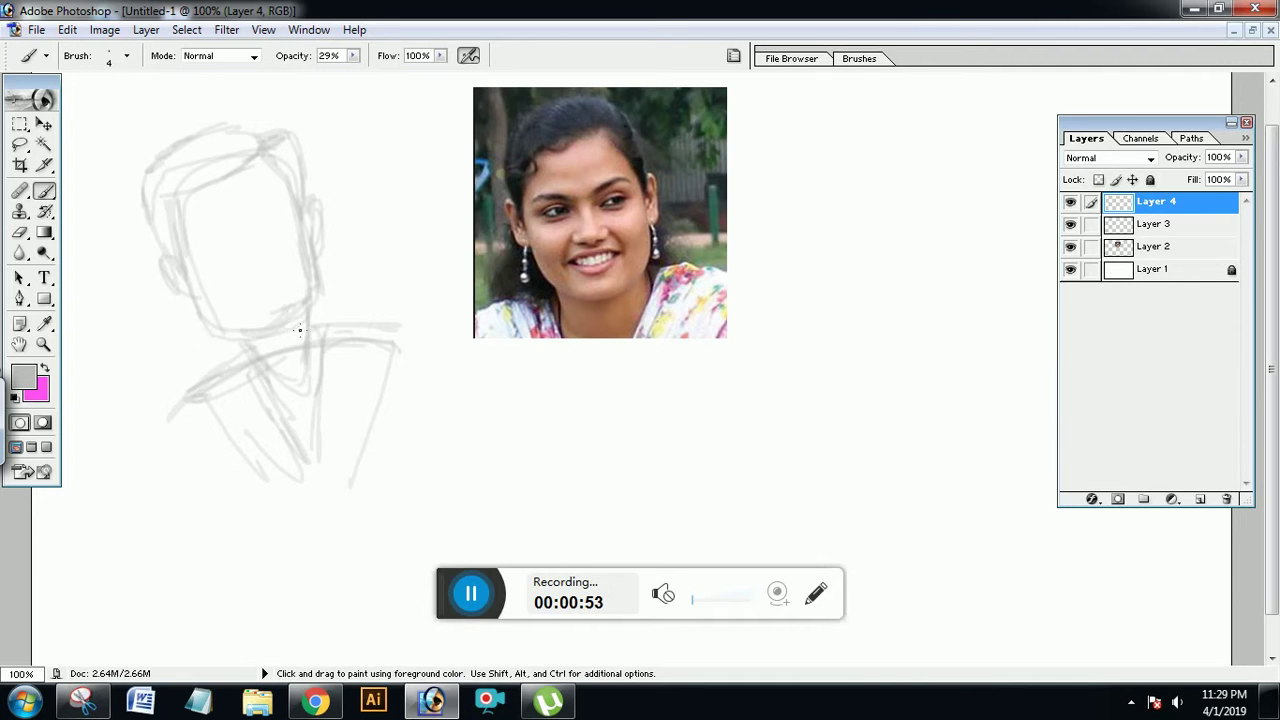
Outline the loose hair falling behind the neck onto both shoulders.
drag(250, 144, 182, 194)
mouse_move(191, 270)
mouse_down()
mouse_move(155, 355)
mouse_move(169, 350)
mouse_move(173, 412)
mouse_move(146, 358)
mouse_up()
drag(164, 404, 226, 418)
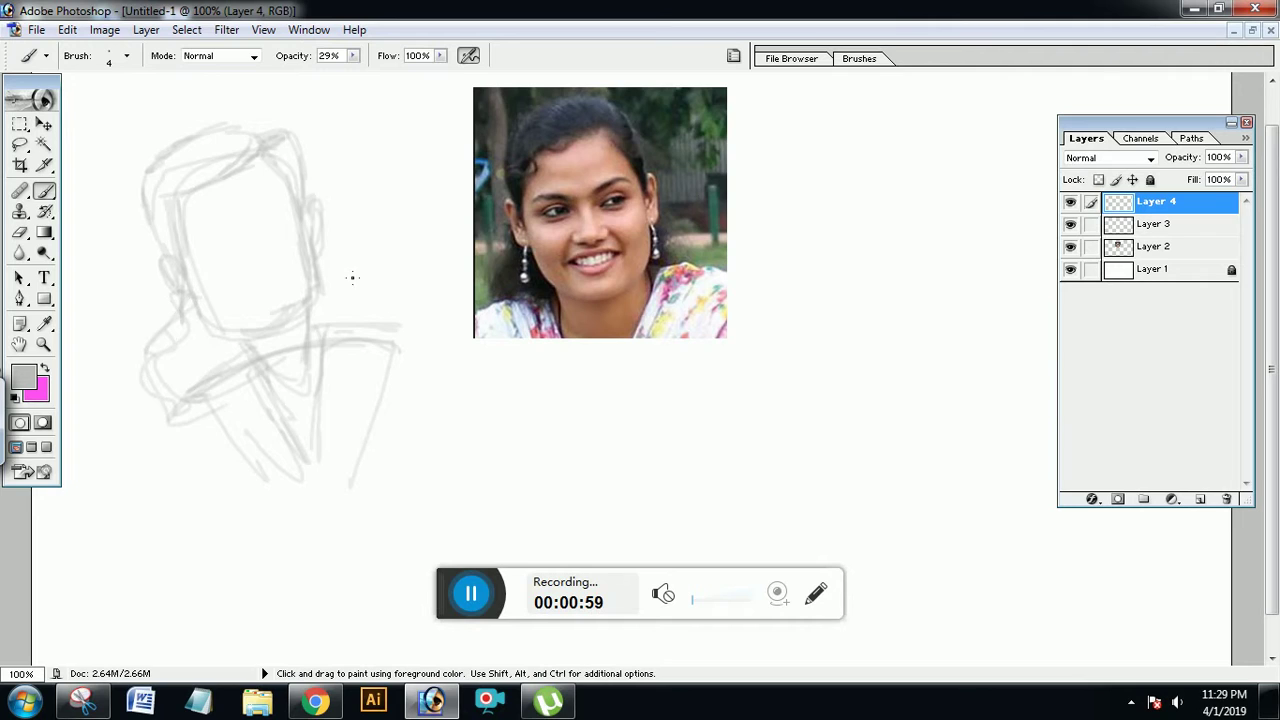
mouse_move(345, 268)
mouse_down()
mouse_move(362, 327)
mouse_move(371, 305)
mouse_move(317, 253)
mouse_move(380, 350)
mouse_up()
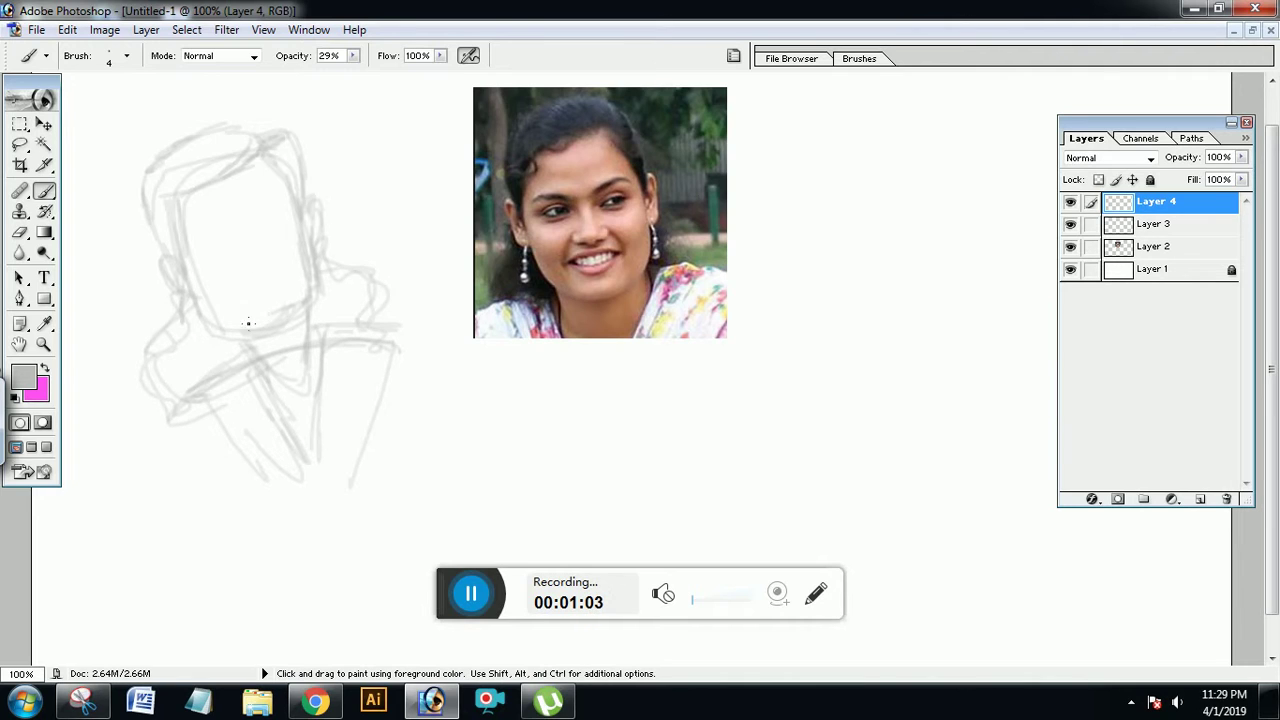
Draw the chin line and tilted guide lines across the face, and rough in the eyes and nose on them.
drag(250, 326, 289, 311)
drag(176, 269, 302, 222)
drag(197, 288, 300, 260)
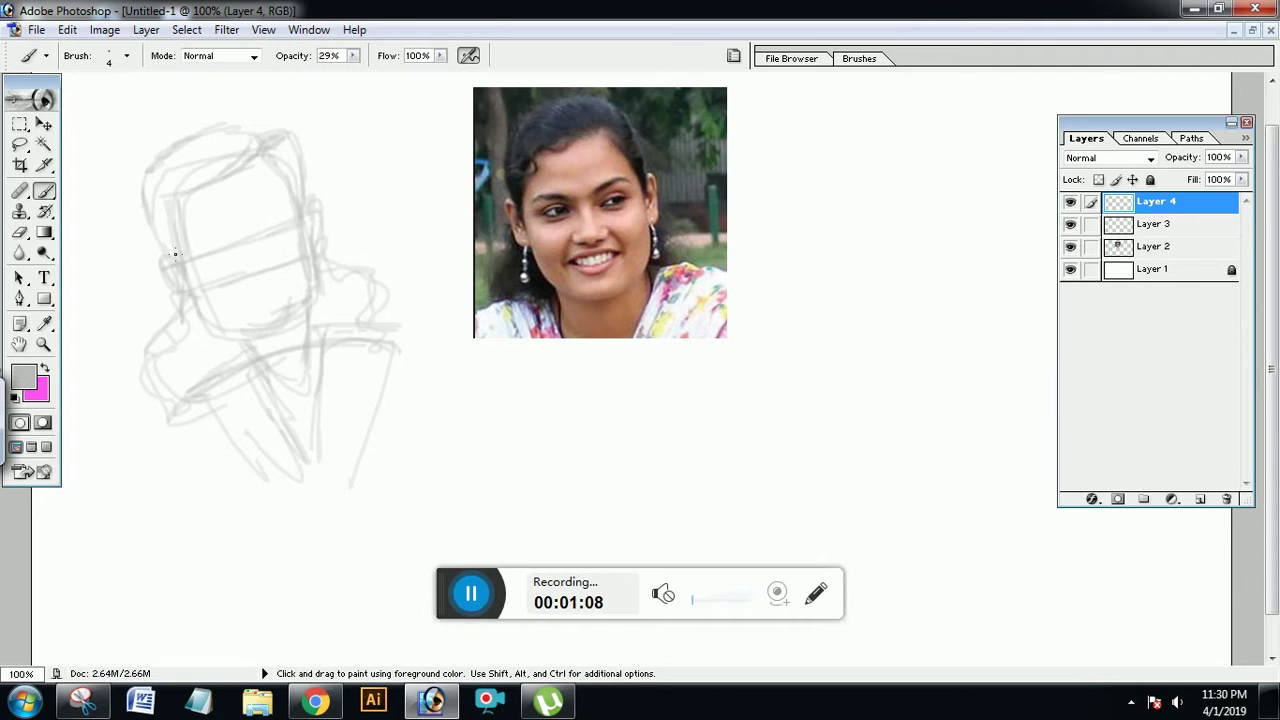
mouse_move(190, 252)
mouse_down()
mouse_move(302, 214)
mouse_move(265, 245)
mouse_move(271, 229)
mouse_move(256, 235)
mouse_move(286, 212)
mouse_move(243, 243)
mouse_move(288, 222)
mouse_up()
mouse_move(219, 244)
mouse_down()
mouse_move(178, 251)
mouse_move(196, 262)
mouse_move(283, 238)
mouse_move(225, 258)
mouse_move(233, 270)
mouse_move(269, 266)
mouse_move(236, 281)
mouse_up()
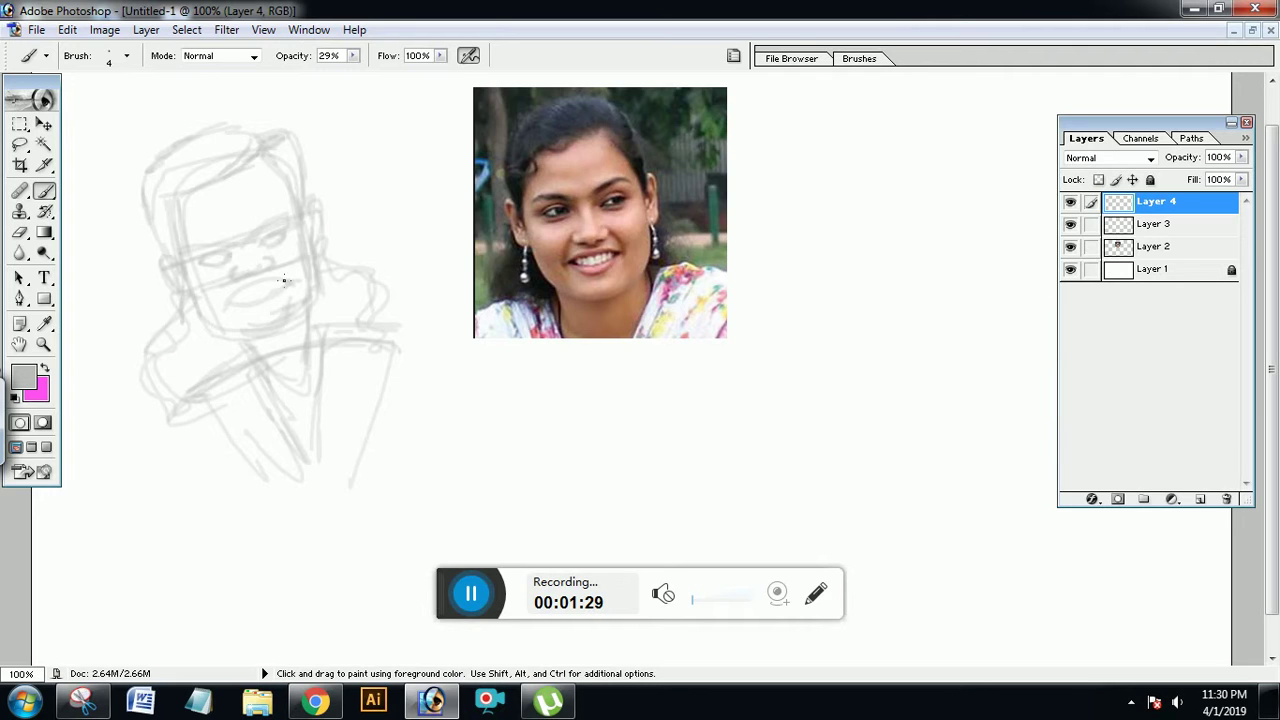
Define the smiling mouth and add strands along the top and sides of the hair.
mouse_move(283, 280)
mouse_down()
mouse_move(250, 285)
mouse_move(220, 316)
mouse_move(229, 304)
mouse_up()
drag(224, 302, 280, 278)
drag(232, 304, 281, 283)
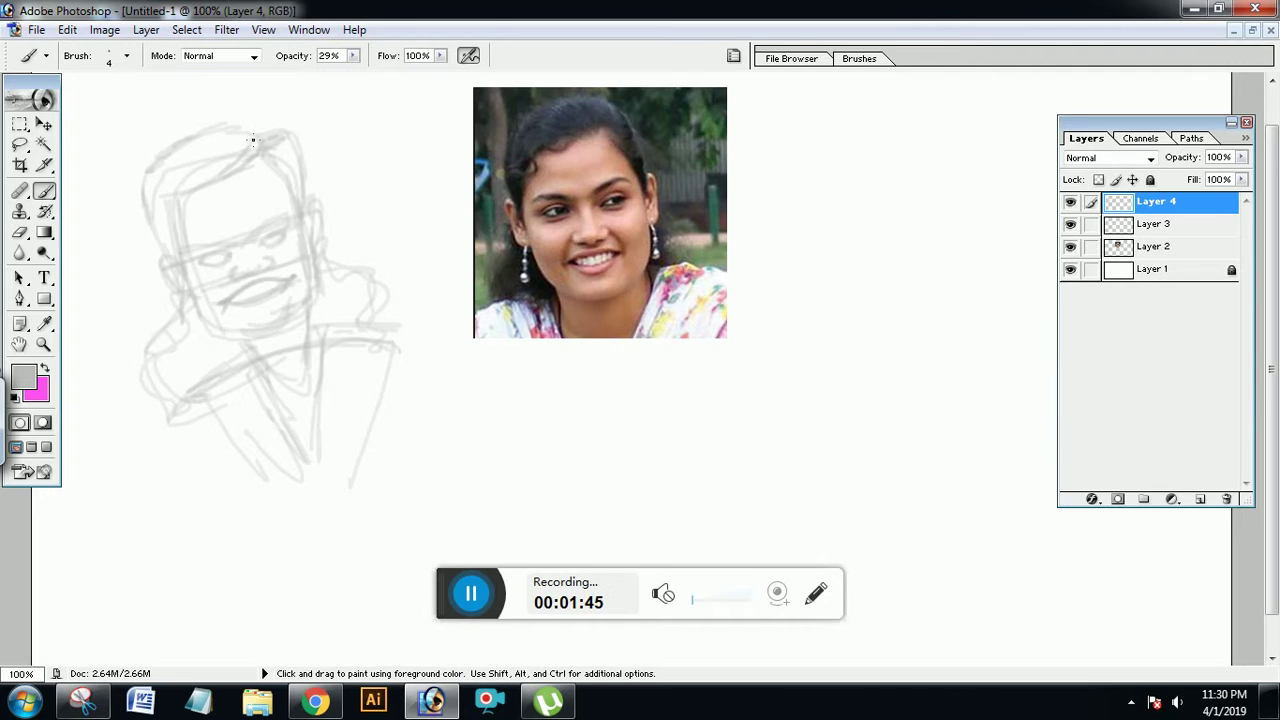
mouse_move(250, 145)
mouse_down()
mouse_move(181, 140)
mouse_move(250, 159)
mouse_move(185, 151)
mouse_move(174, 155)
mouse_move(239, 169)
mouse_move(158, 169)
mouse_move(220, 175)
mouse_move(151, 182)
mouse_move(195, 184)
mouse_move(143, 200)
mouse_move(186, 184)
mouse_move(158, 211)
mouse_move(177, 196)
mouse_move(159, 226)
mouse_move(177, 255)
mouse_up()
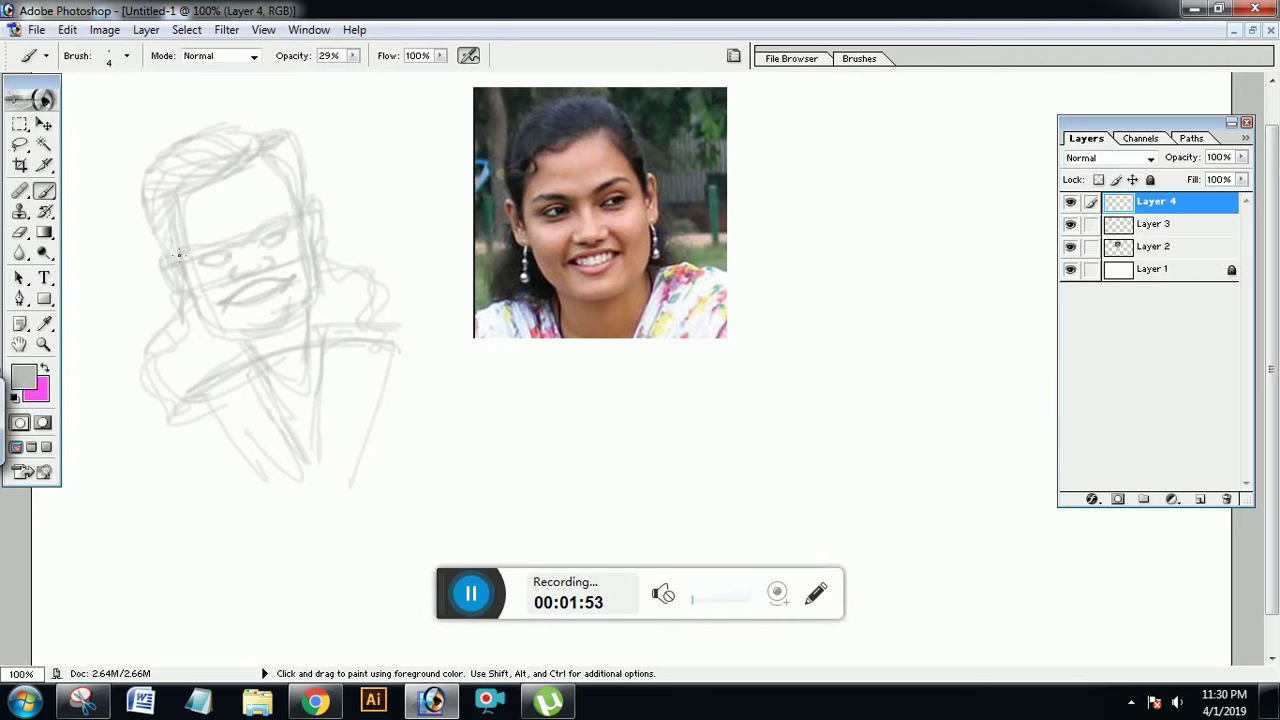
mouse_move(233, 131)
mouse_down()
mouse_move(287, 136)
mouse_move(267, 156)
mouse_move(294, 139)
mouse_move(273, 156)
mouse_move(300, 163)
mouse_move(307, 207)
mouse_up()
Strengthen the neck and V-neckline lines and add long folds down the front of the garment.
drag(308, 330, 300, 394)
drag(250, 340, 300, 392)
drag(318, 330, 323, 418)
mouse_move(354, 336)
mouse_down()
mouse_move(338, 328)
mouse_move(398, 328)
mouse_move(324, 488)
mouse_up()
drag(342, 406, 328, 494)
mouse_move(246, 350)
mouse_down()
mouse_move(192, 398)
mouse_move(305, 475)
mouse_up()
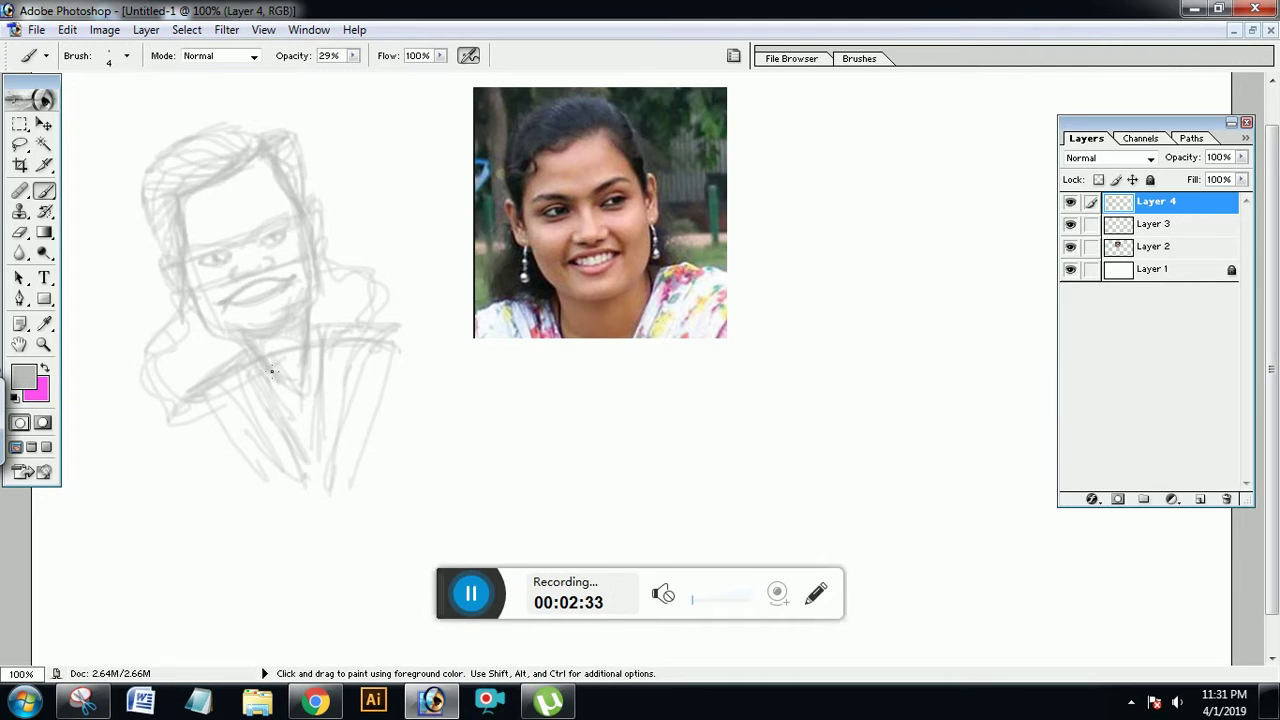
mouse_move(306, 352)
mouse_down()
mouse_move(303, 467)
mouse_move(326, 331)
mouse_move(318, 408)
mouse_move(337, 363)
mouse_move(326, 456)
mouse_move(343, 421)
mouse_move(358, 445)
mouse_move(394, 354)
mouse_move(380, 333)
mouse_move(418, 342)
mouse_move(305, 320)
mouse_up()
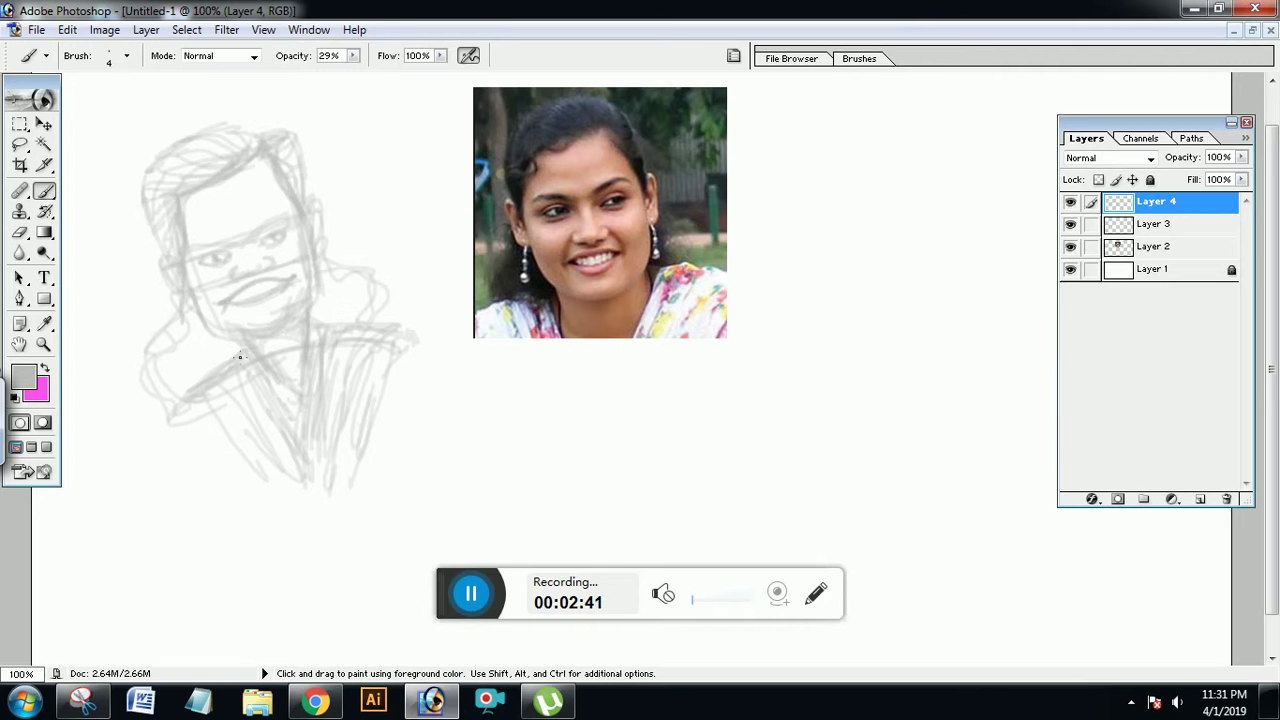
Add more fold strokes to the garment over both shoulders.
mouse_move(176, 407)
mouse_down()
mouse_move(200, 361)
mouse_move(247, 352)
mouse_move(206, 377)
mouse_move(239, 389)
mouse_move(202, 365)
mouse_move(245, 352)
mouse_move(216, 412)
mouse_move(175, 406)
mouse_move(196, 409)
mouse_move(252, 467)
mouse_up()
drag(222, 392, 270, 434)
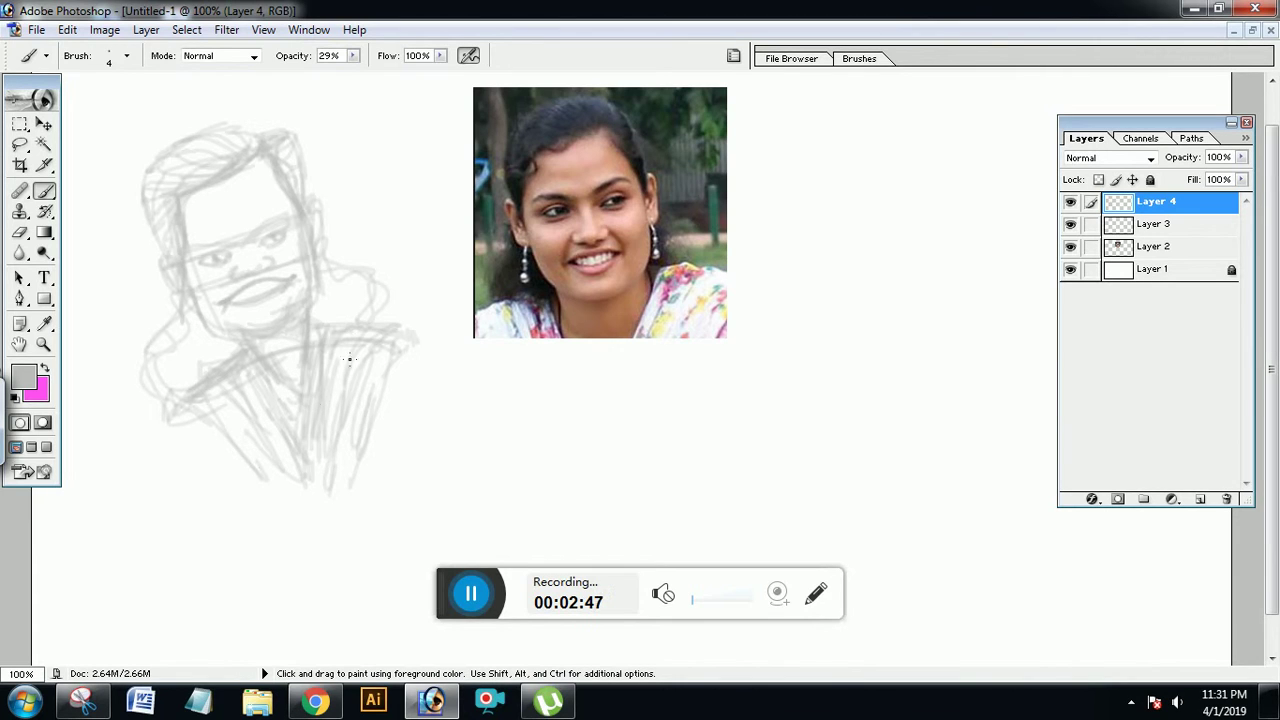
mouse_move(384, 320)
mouse_down()
mouse_move(414, 335)
mouse_move(380, 338)
mouse_up()
drag(354, 334, 328, 382)
drag(376, 345, 386, 410)
Refine the mouth and eye lines and reinforce the face contour beside the ear.
drag(234, 297, 270, 280)
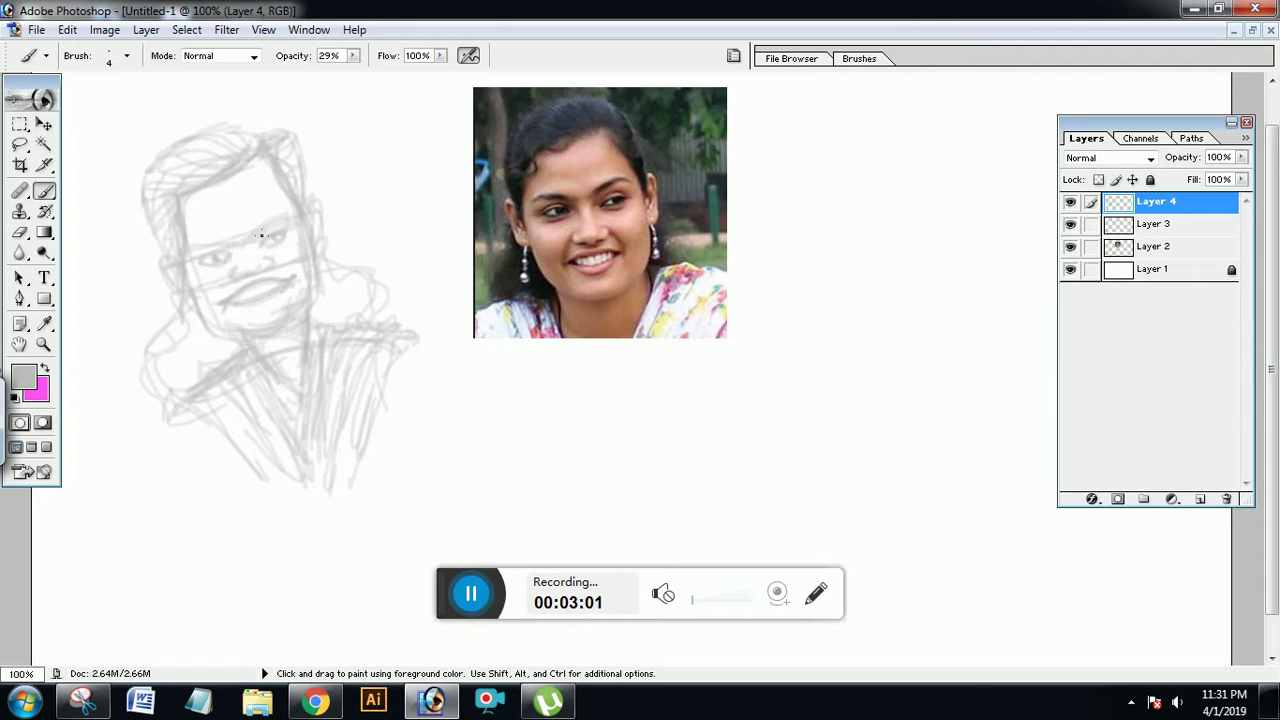
drag(230, 250, 200, 246)
drag(195, 250, 228, 246)
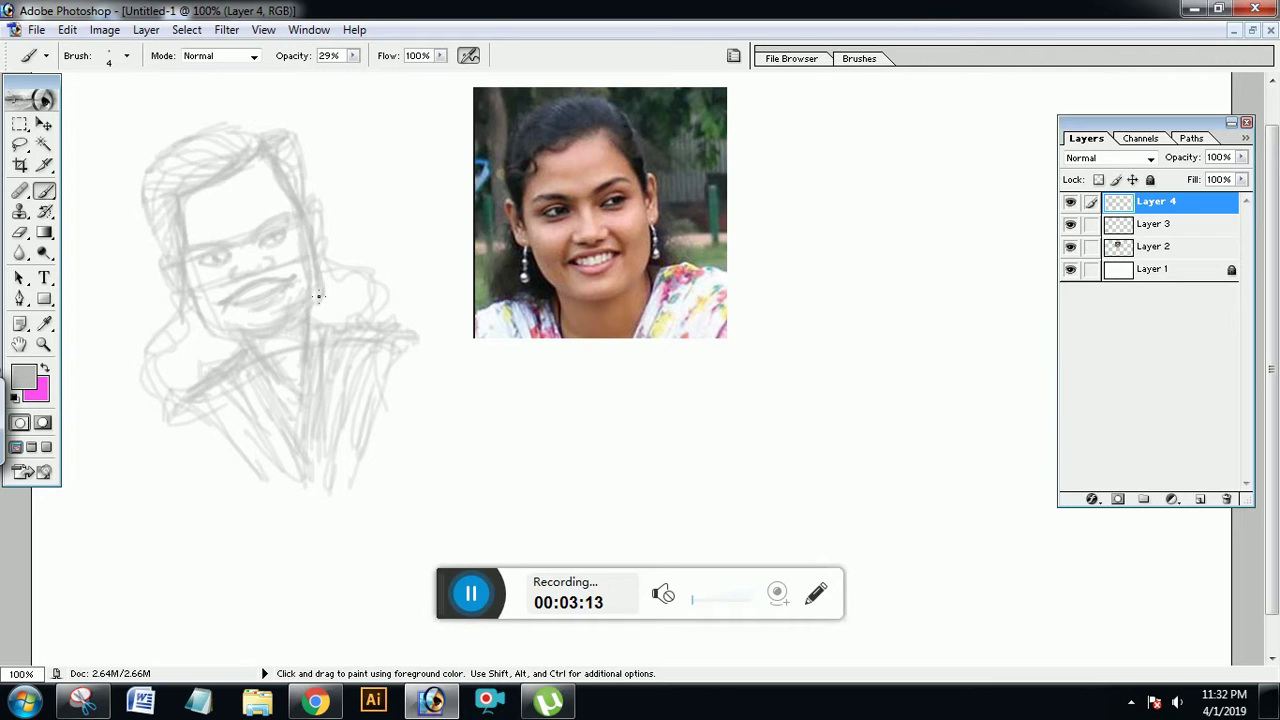
drag(320, 256, 304, 213)
Set the foreground color to the darker gray 909090 and add a new layer above Layer 4.
click(23, 377)
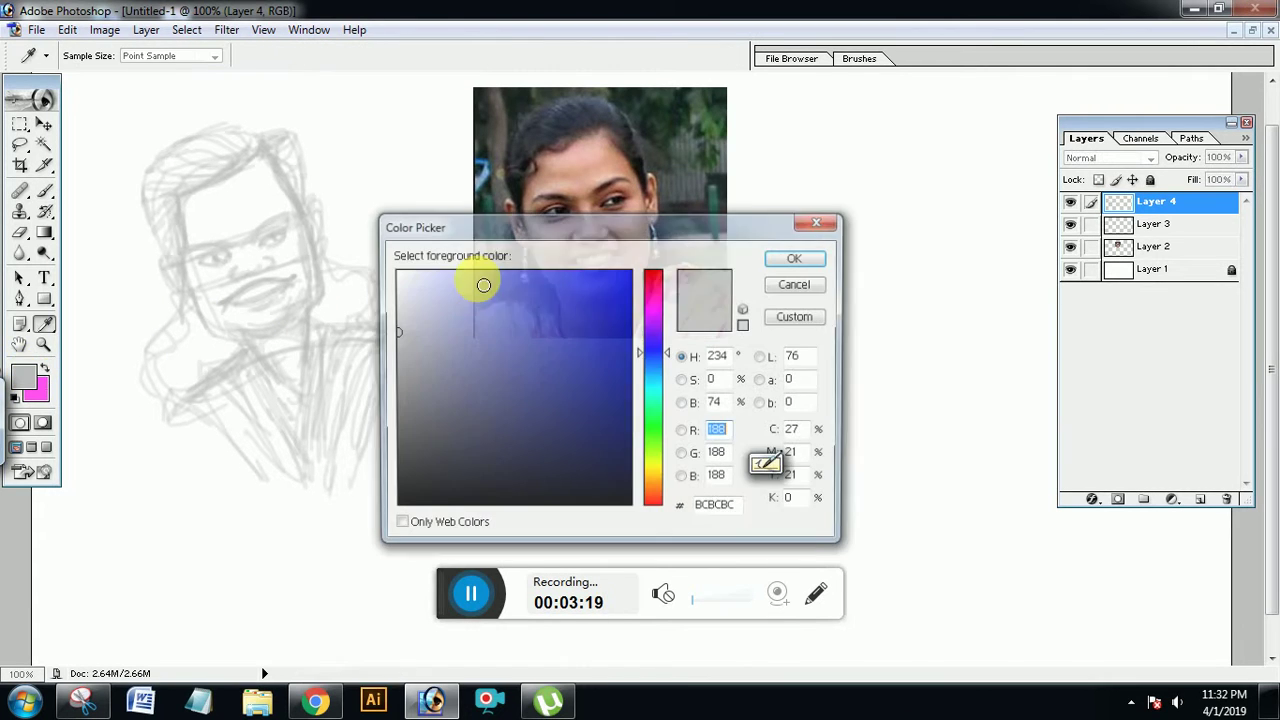
click(392, 366)
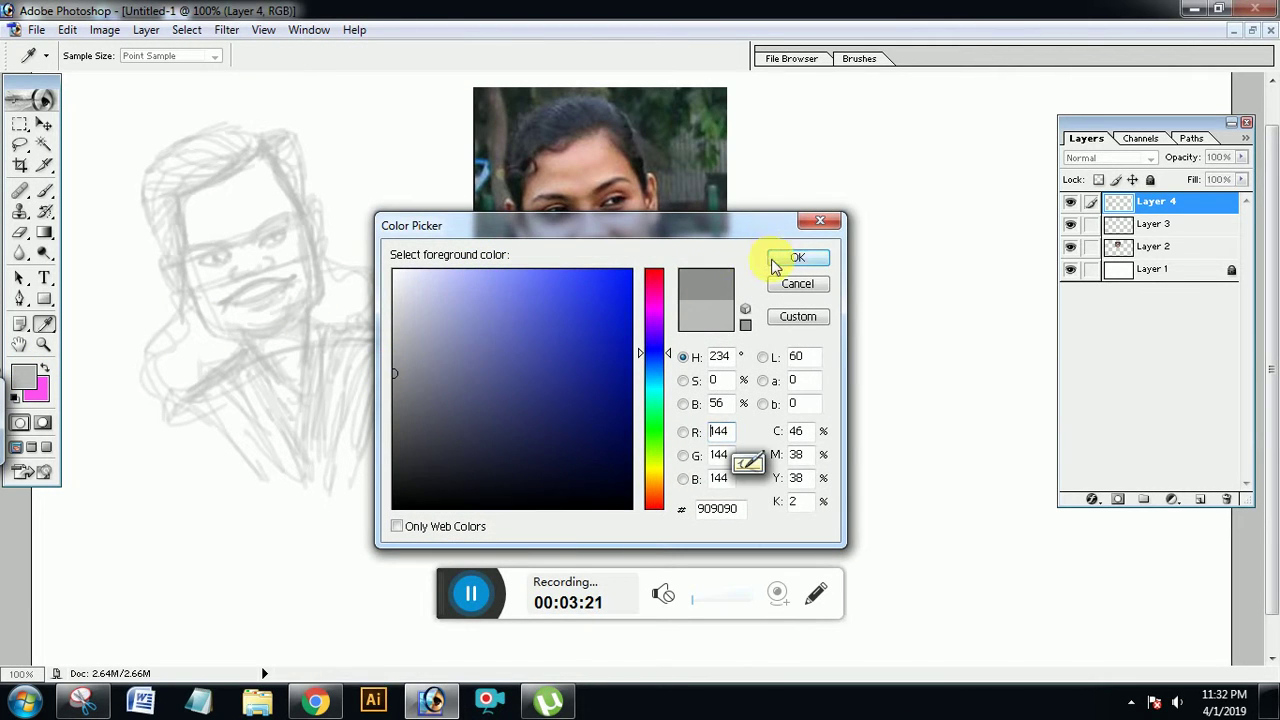
click(785, 258)
click(1200, 498)
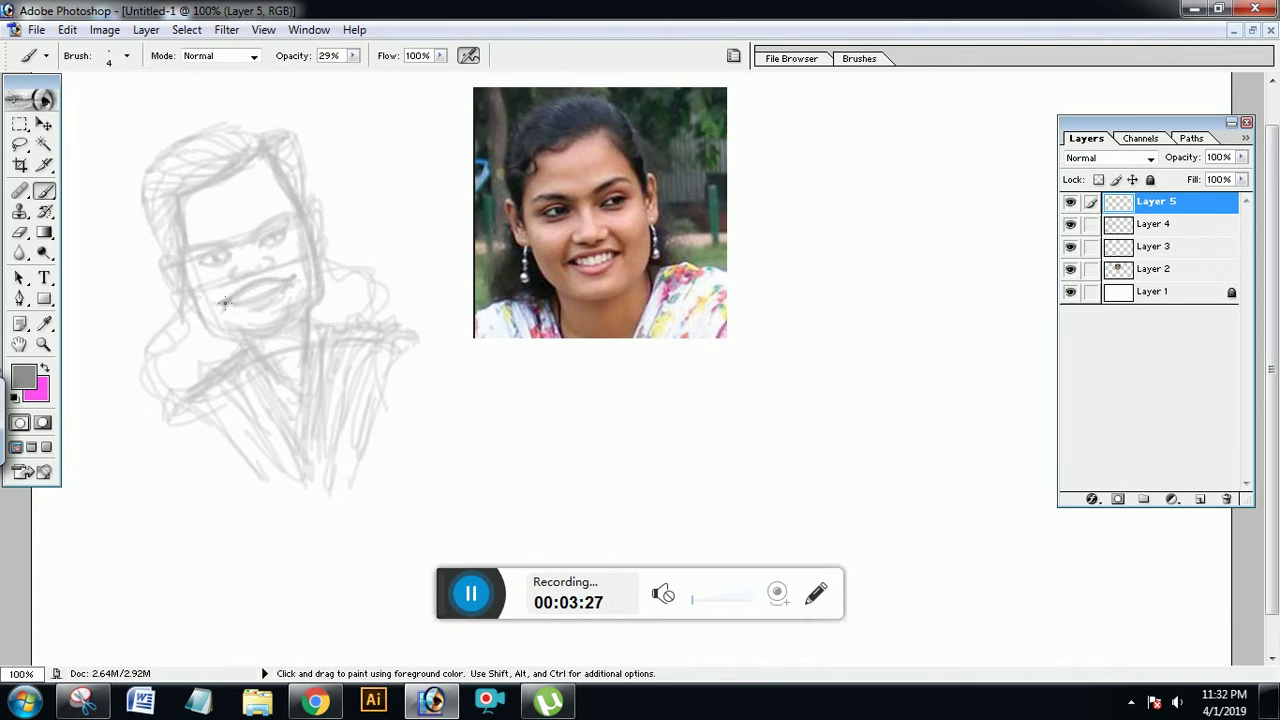
Darken the lips, nostrils and eyes of the sketch on Layer 5.
drag(234, 298, 296, 276)
drag(242, 301, 270, 294)
mouse_move(278, 283)
mouse_down()
mouse_move(238, 299)
mouse_move(275, 284)
mouse_up()
drag(233, 273, 236, 276)
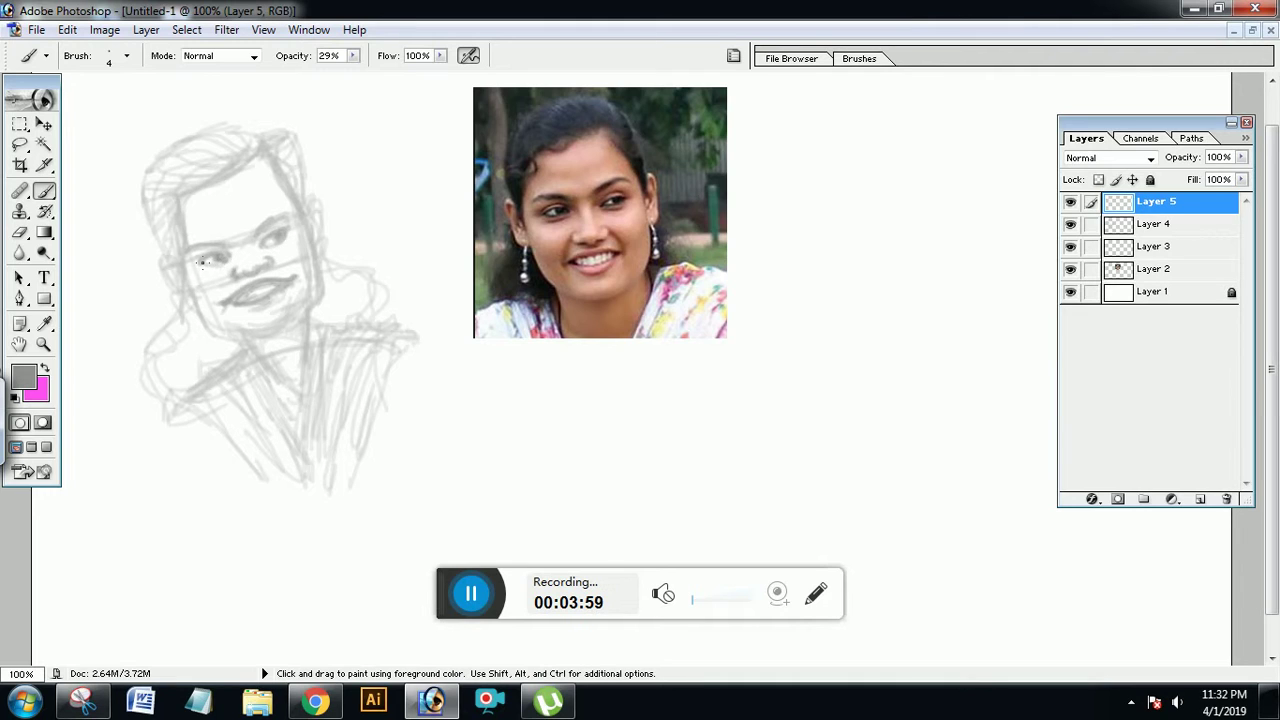
drag(192, 262, 217, 263)
Darken the hair strands across the top and sides of the head and define the ears.
mouse_move(222, 140)
mouse_down()
mouse_move(198, 147)
mouse_move(240, 159)
mouse_move(216, 143)
mouse_move(231, 172)
mouse_move(198, 165)
mouse_move(207, 160)
mouse_move(219, 176)
mouse_move(177, 180)
mouse_move(226, 172)
mouse_move(159, 186)
mouse_move(252, 151)
mouse_move(221, 128)
mouse_move(265, 135)
mouse_move(205, 135)
mouse_move(264, 140)
mouse_move(253, 120)
mouse_move(224, 141)
mouse_move(288, 131)
mouse_move(300, 176)
mouse_move(272, 153)
mouse_move(283, 141)
mouse_move(265, 165)
mouse_move(284, 168)
mouse_move(271, 169)
mouse_move(290, 152)
mouse_move(290, 178)
mouse_move(303, 151)
mouse_move(293, 190)
mouse_move(306, 220)
mouse_up()
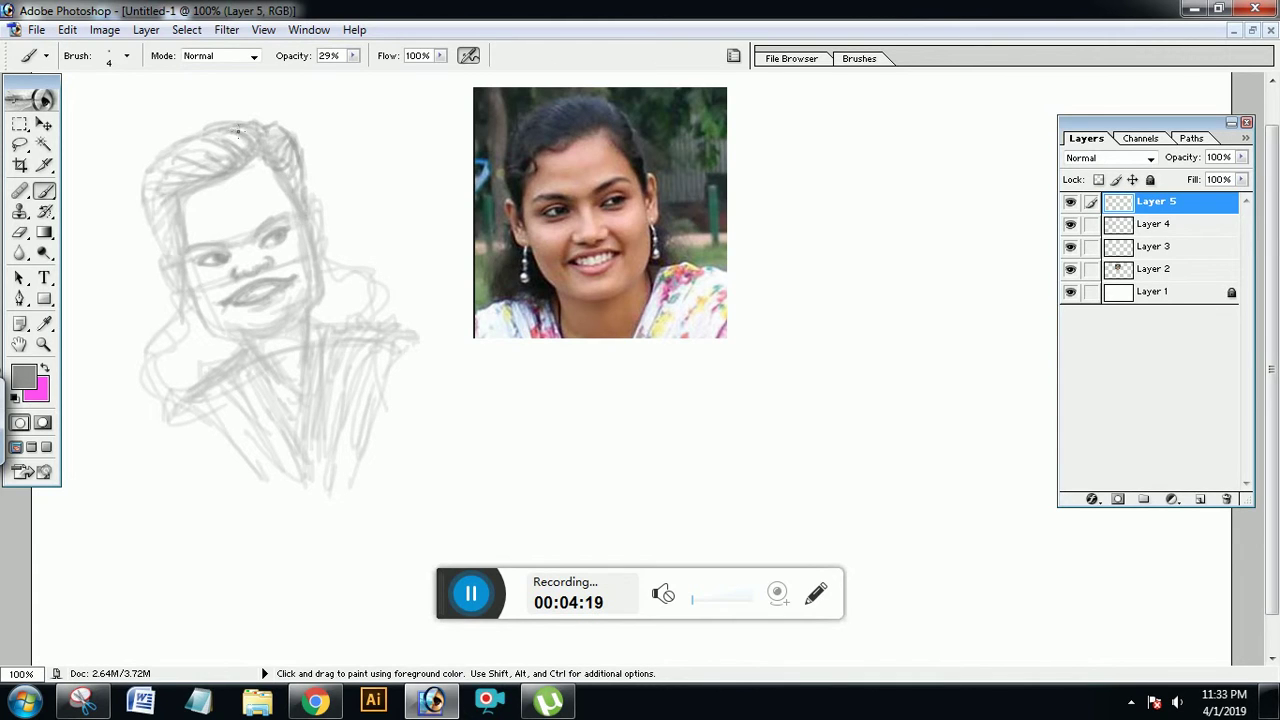
mouse_move(228, 137)
mouse_down()
mouse_move(183, 147)
mouse_move(225, 155)
mouse_move(171, 168)
mouse_move(200, 175)
mouse_move(158, 189)
mouse_move(178, 191)
mouse_move(167, 237)
mouse_move(180, 193)
mouse_move(171, 239)
mouse_move(177, 252)
mouse_move(183, 208)
mouse_move(173, 287)
mouse_up()
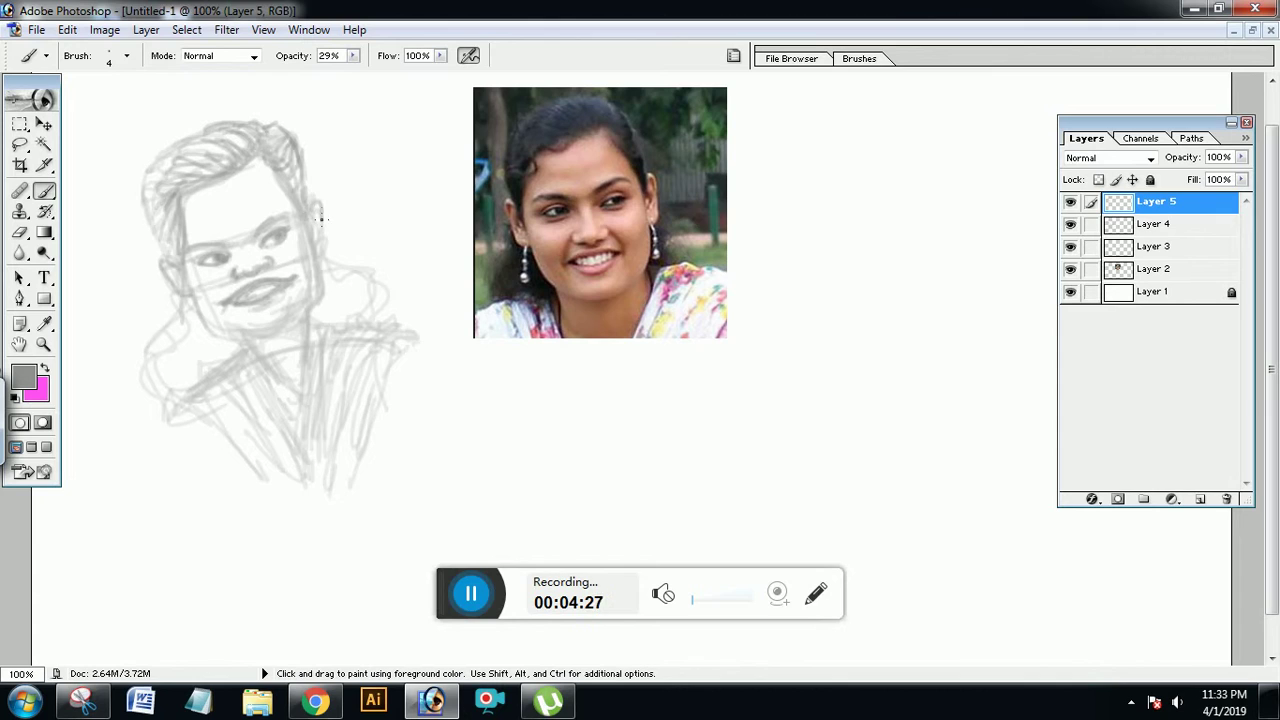
mouse_move(176, 148)
mouse_down()
mouse_move(149, 210)
mouse_move(163, 241)
mouse_move(264, 373)
mouse_move(289, 378)
mouse_move(200, 301)
mouse_move(185, 265)
mouse_move(212, 328)
mouse_up()
Darken the cheek, jaw and chin outline, and define the lower lip and smile creases.
drag(184, 264, 214, 327)
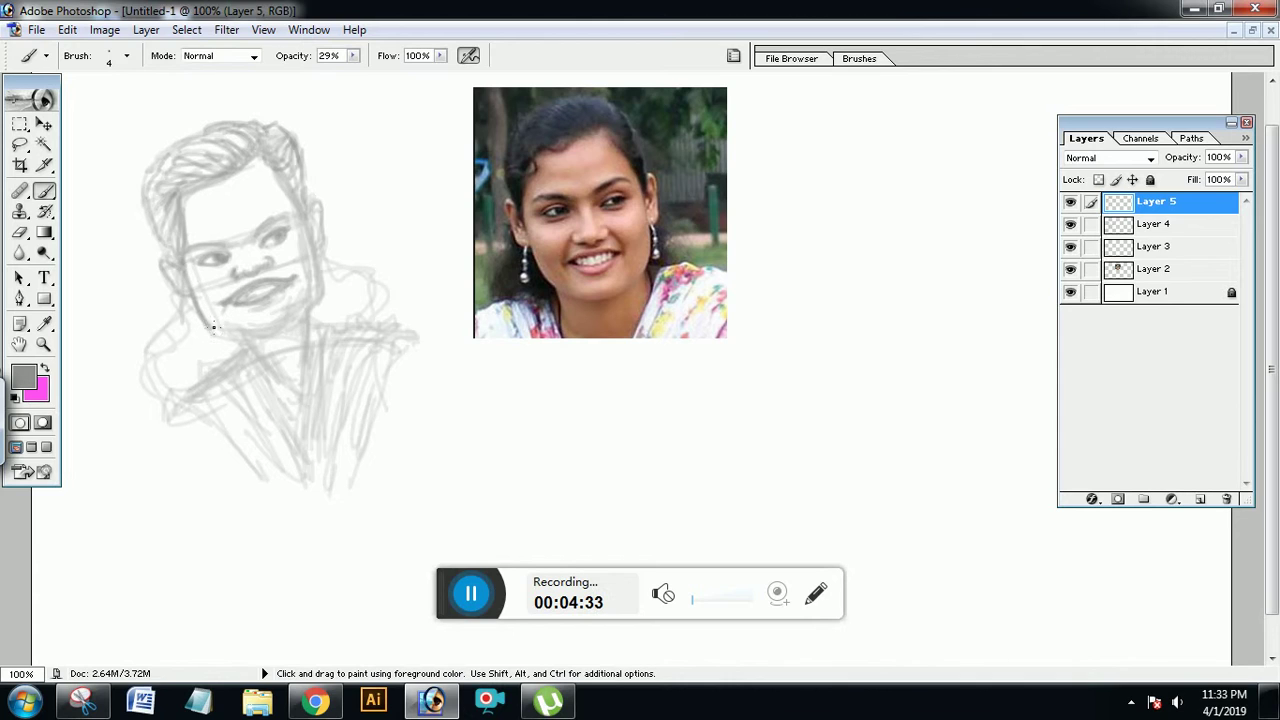
mouse_move(305, 224)
mouse_down()
mouse_move(320, 275)
mouse_move(310, 296)
mouse_up()
mouse_move(249, 333)
mouse_down()
mouse_move(286, 323)
mouse_move(225, 329)
mouse_move(280, 328)
mouse_move(318, 282)
mouse_up()
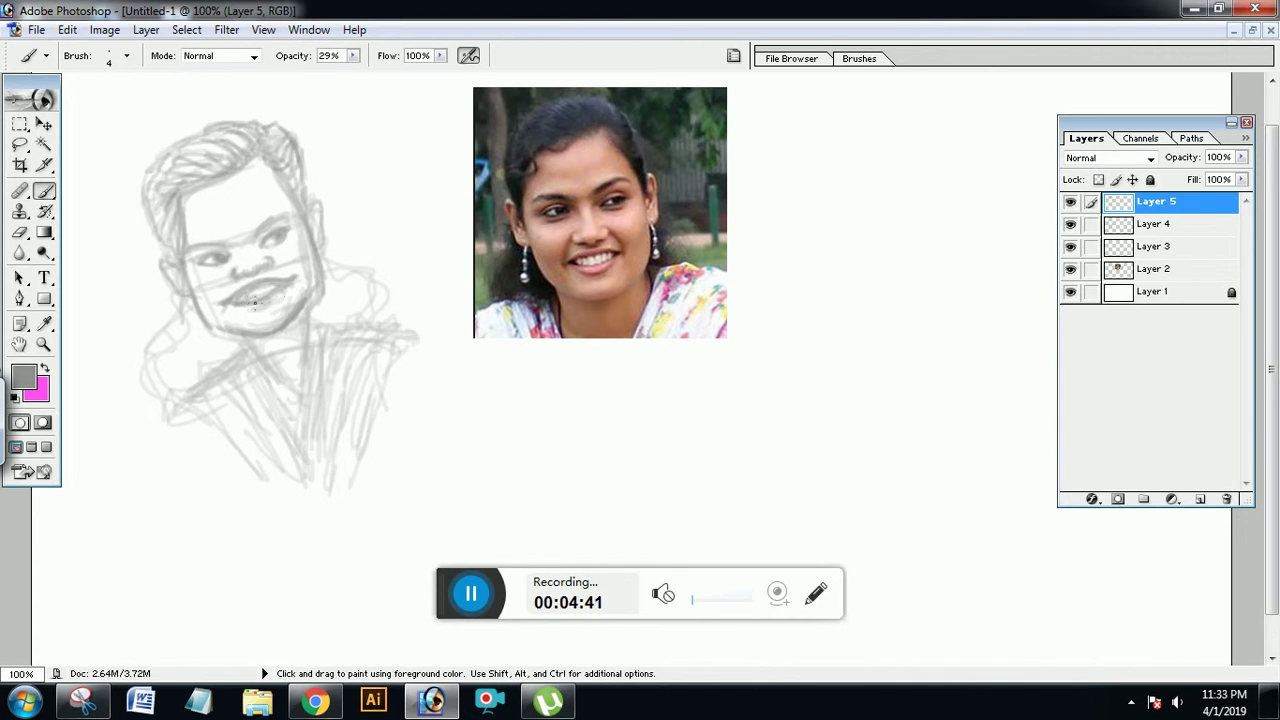
mouse_move(253, 311)
mouse_down()
mouse_move(281, 297)
mouse_move(259, 312)
mouse_move(274, 291)
mouse_move(233, 302)
mouse_move(243, 310)
mouse_up()
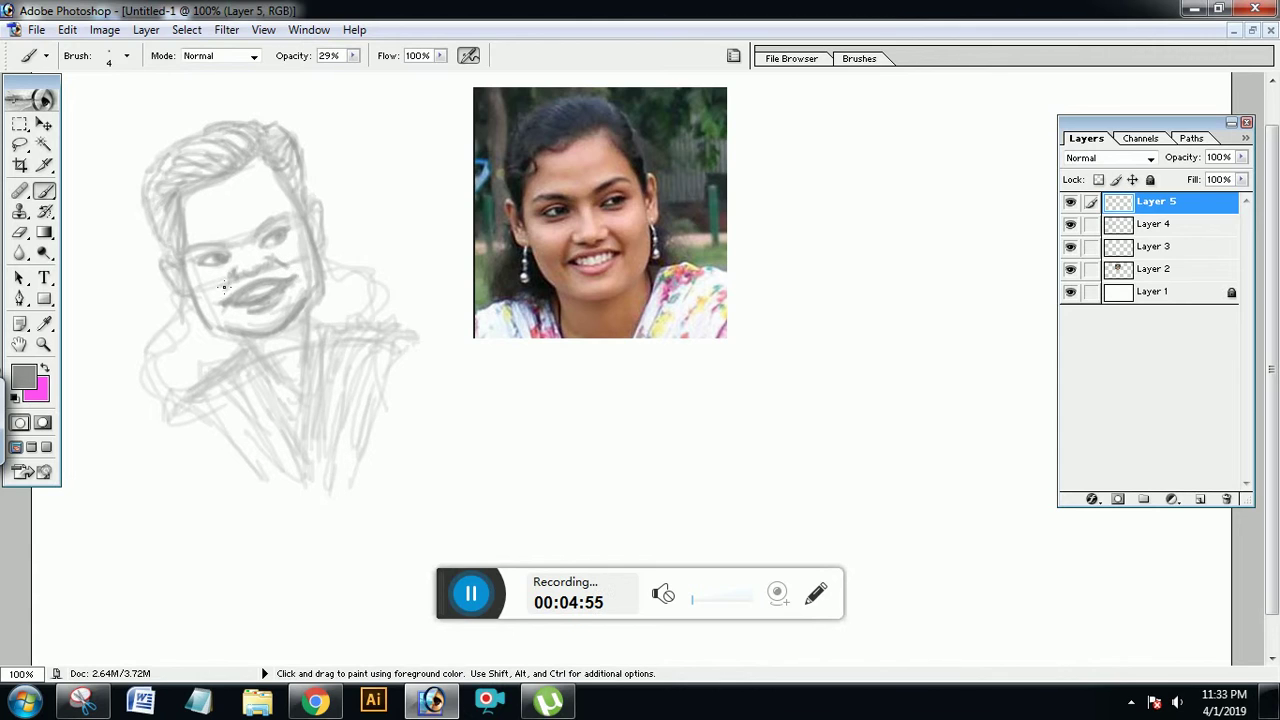
mouse_move(228, 264)
mouse_down()
mouse_move(234, 284)
mouse_move(290, 266)
mouse_up()
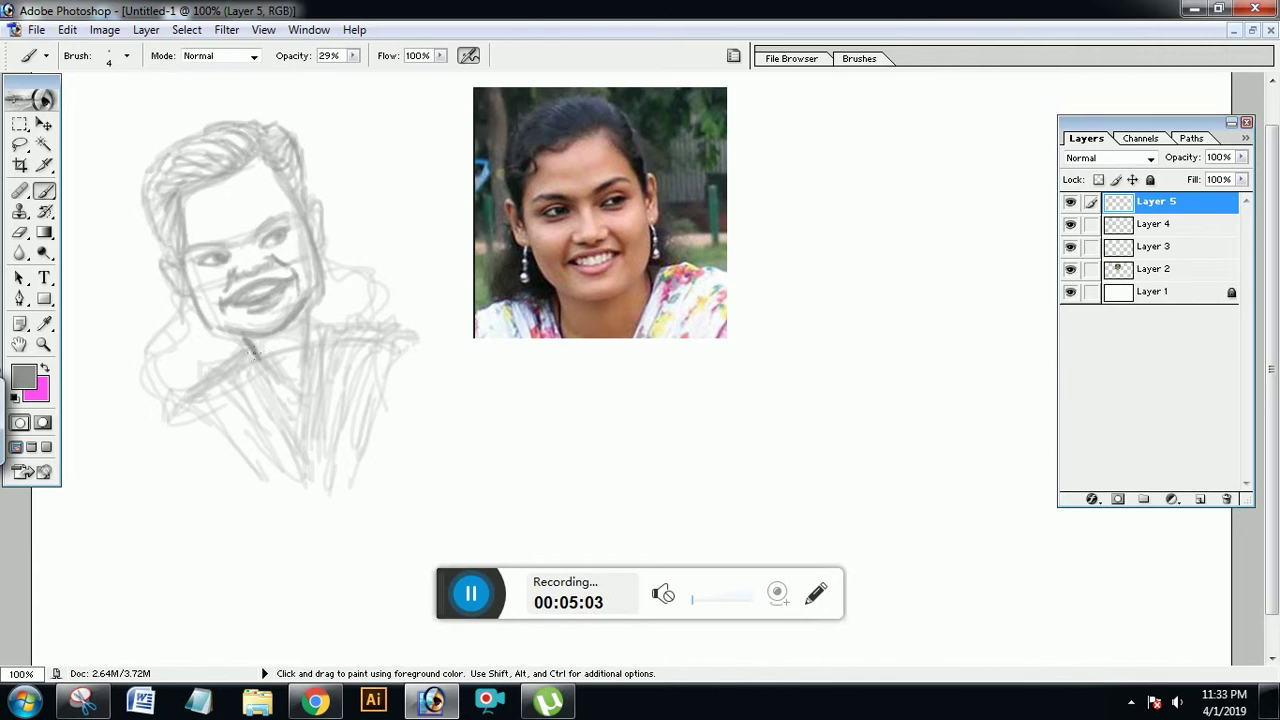
Darken the neck lines, the V-neckline edges and the tops of the shoulders.
drag(248, 346, 301, 391)
drag(310, 300, 303, 417)
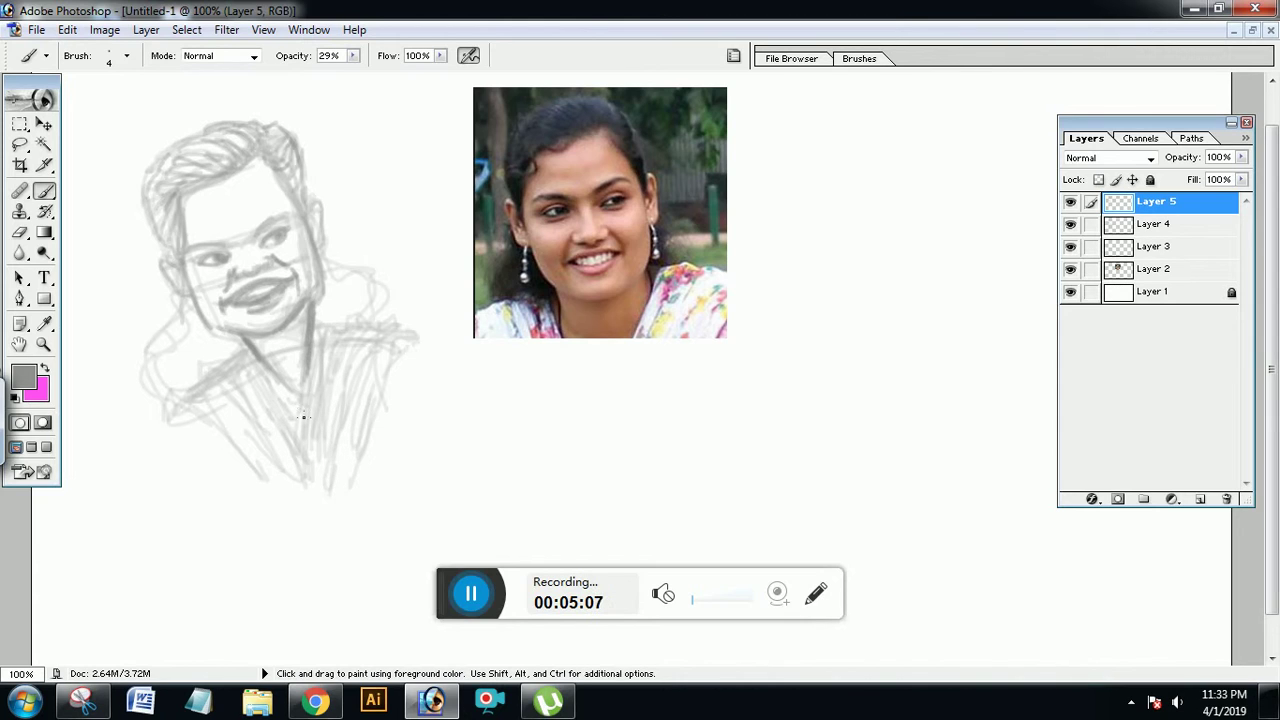
mouse_move(326, 334)
mouse_down()
mouse_move(308, 405)
mouse_move(327, 325)
mouse_move(296, 428)
mouse_move(322, 342)
mouse_move(304, 464)
mouse_up()
drag(256, 362, 300, 442)
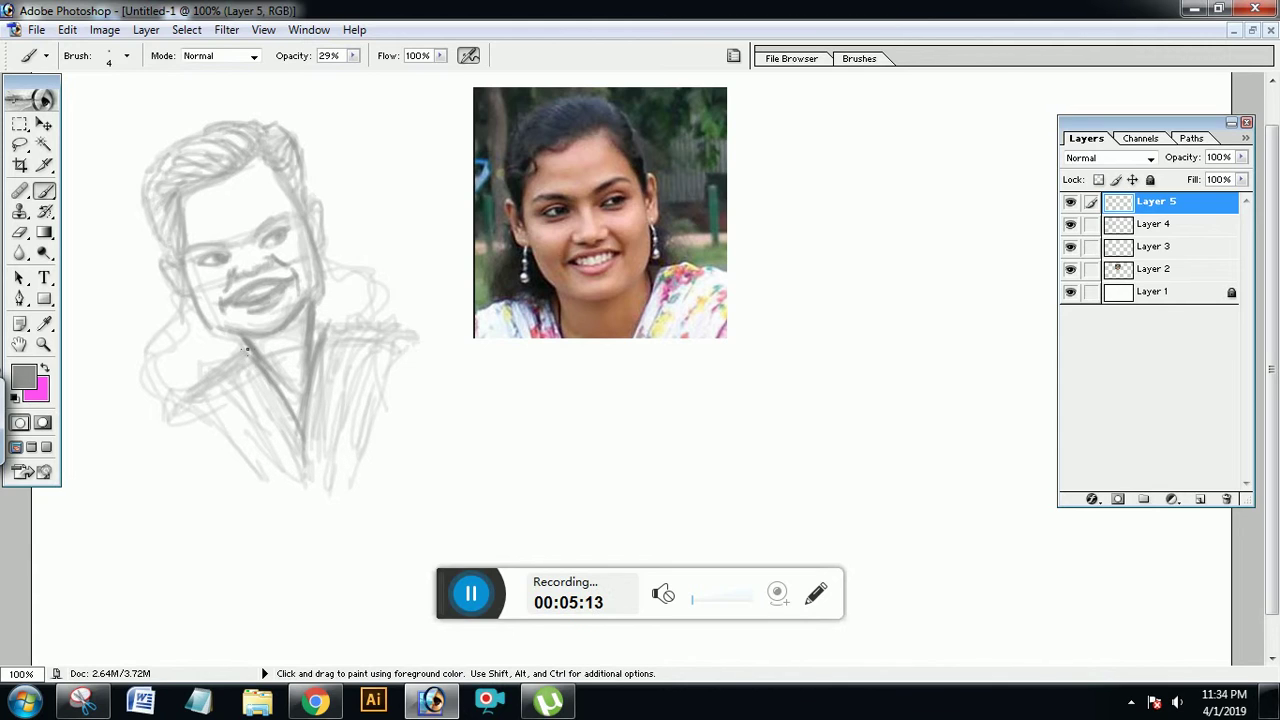
mouse_move(246, 349)
mouse_down()
mouse_move(208, 368)
mouse_move(175, 414)
mouse_up()
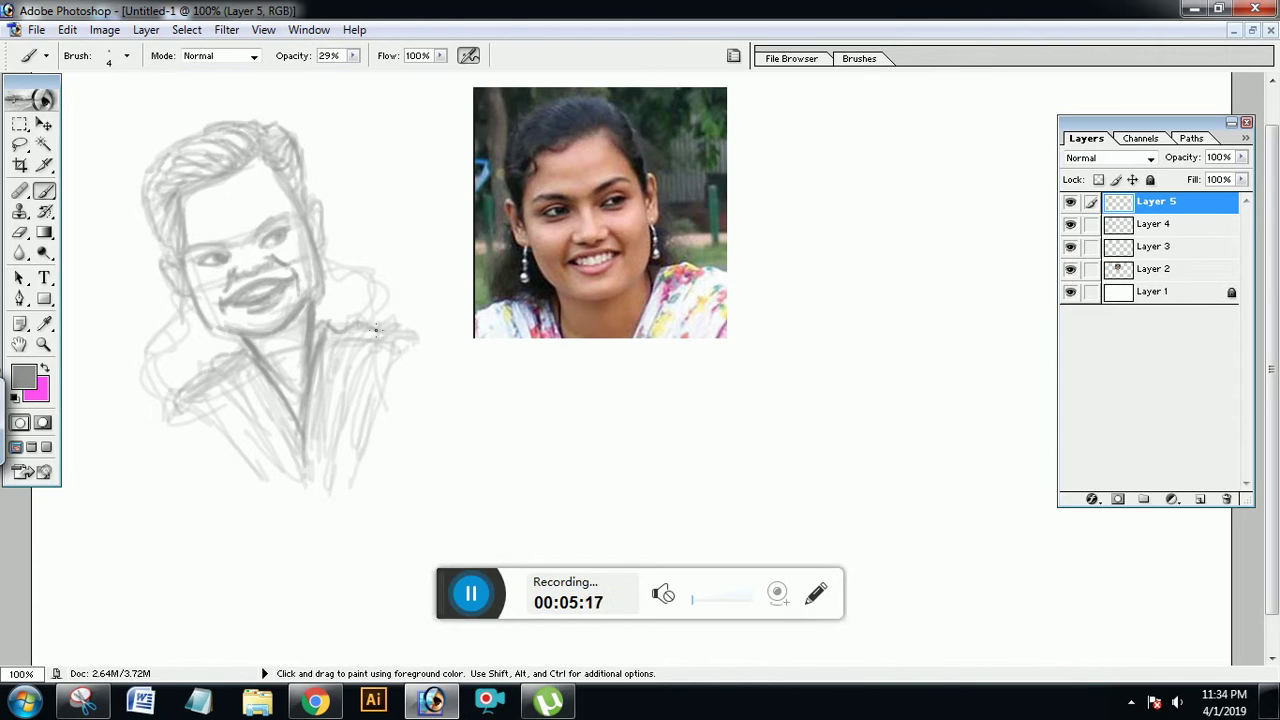
Darken the garment folds running down from both shoulders toward the center.
mouse_move(344, 333)
mouse_down()
mouse_move(337, 405)
mouse_move(374, 329)
mouse_move(340, 409)
mouse_move(399, 331)
mouse_move(358, 390)
mouse_move(383, 344)
mouse_move(349, 436)
mouse_up()
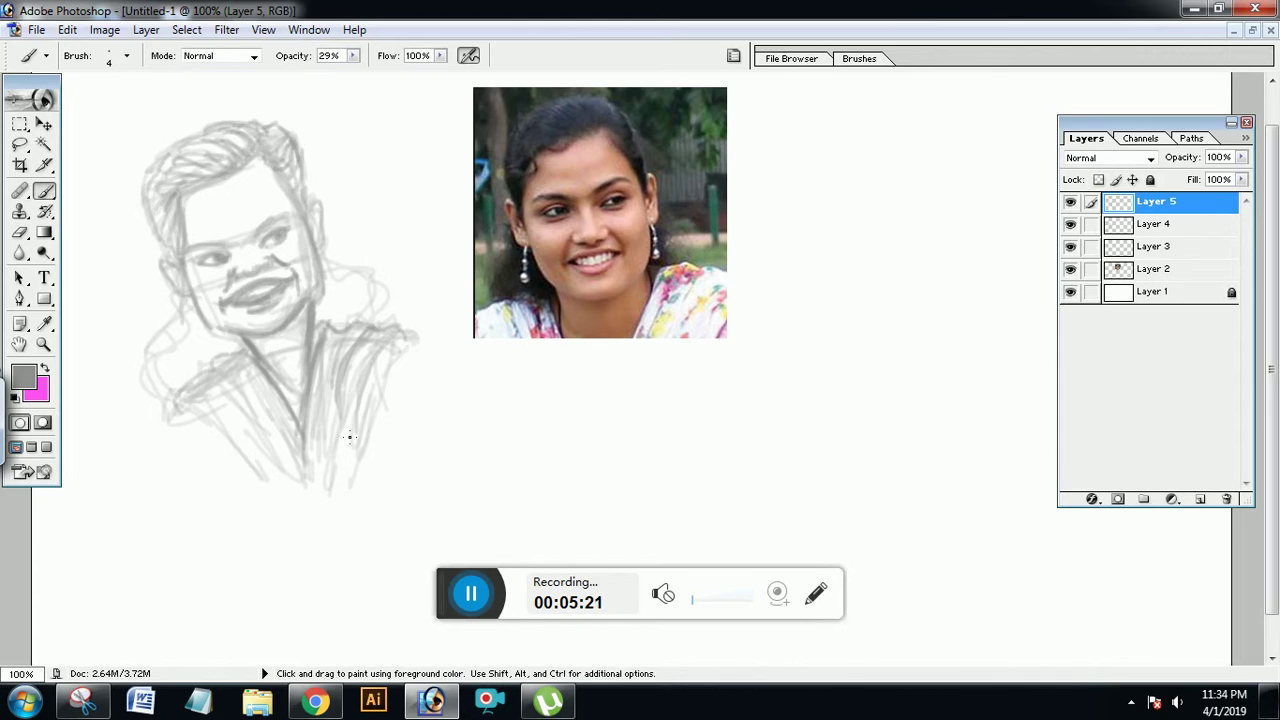
mouse_move(200, 397)
mouse_down()
mouse_move(260, 377)
mouse_move(295, 452)
mouse_up()
drag(244, 410, 290, 478)
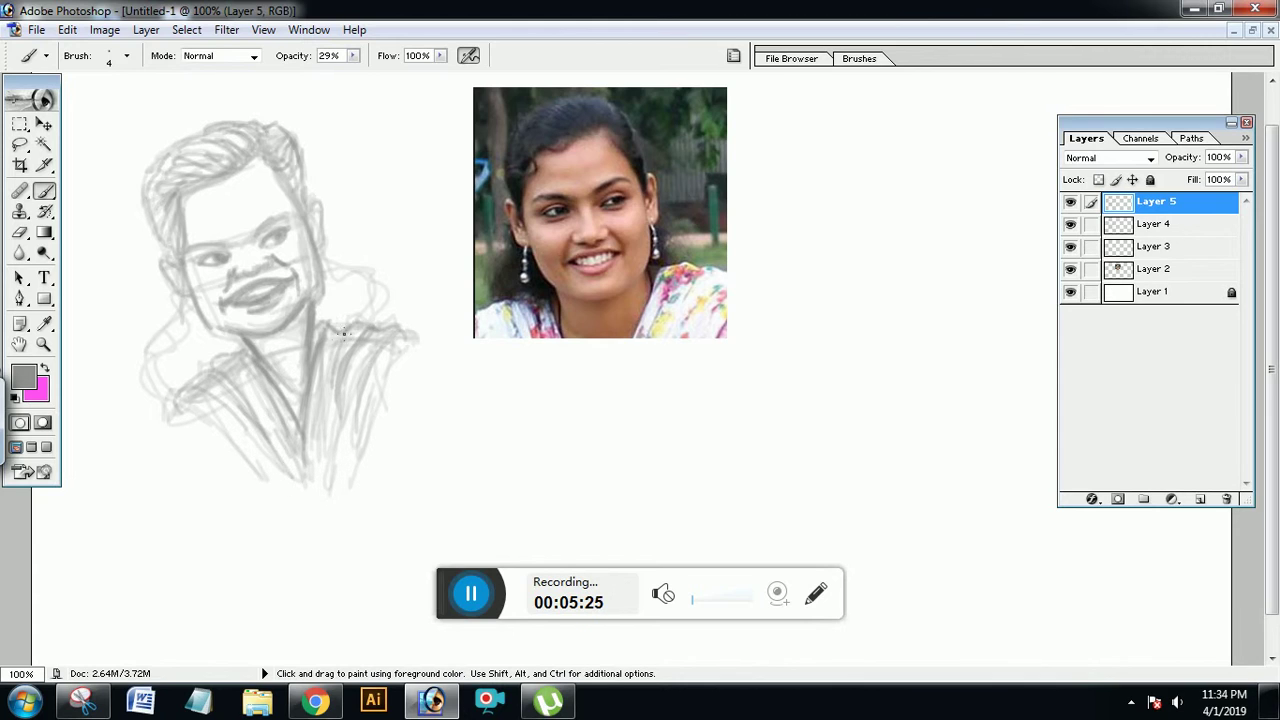
drag(332, 345, 330, 446)
mouse_move(330, 399)
mouse_down()
mouse_move(361, 408)
mouse_move(350, 446)
mouse_move(364, 401)
mouse_move(344, 453)
mouse_move(405, 327)
mouse_move(375, 356)
mouse_move(399, 333)
mouse_move(333, 351)
mouse_move(317, 327)
mouse_move(303, 417)
mouse_move(258, 391)
mouse_move(244, 351)
mouse_move(317, 456)
mouse_up()
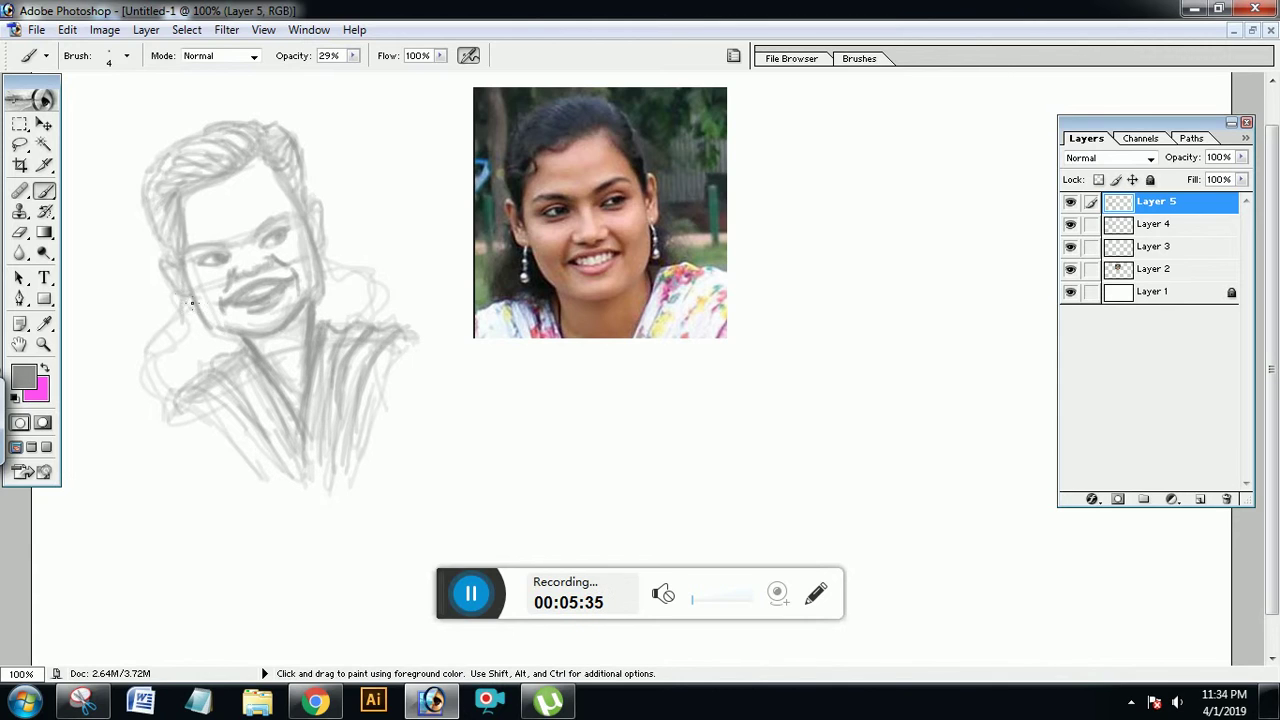
Shade the loose hair on both sides of the neck with dense gray strokes.
mouse_move(181, 293)
mouse_down()
mouse_move(187, 332)
mouse_move(196, 312)
mouse_move(207, 348)
mouse_move(228, 335)
mouse_move(229, 352)
mouse_move(199, 366)
mouse_move(167, 351)
mouse_move(184, 324)
mouse_move(147, 358)
mouse_move(151, 372)
mouse_move(173, 358)
mouse_move(172, 387)
mouse_move(221, 357)
mouse_up()
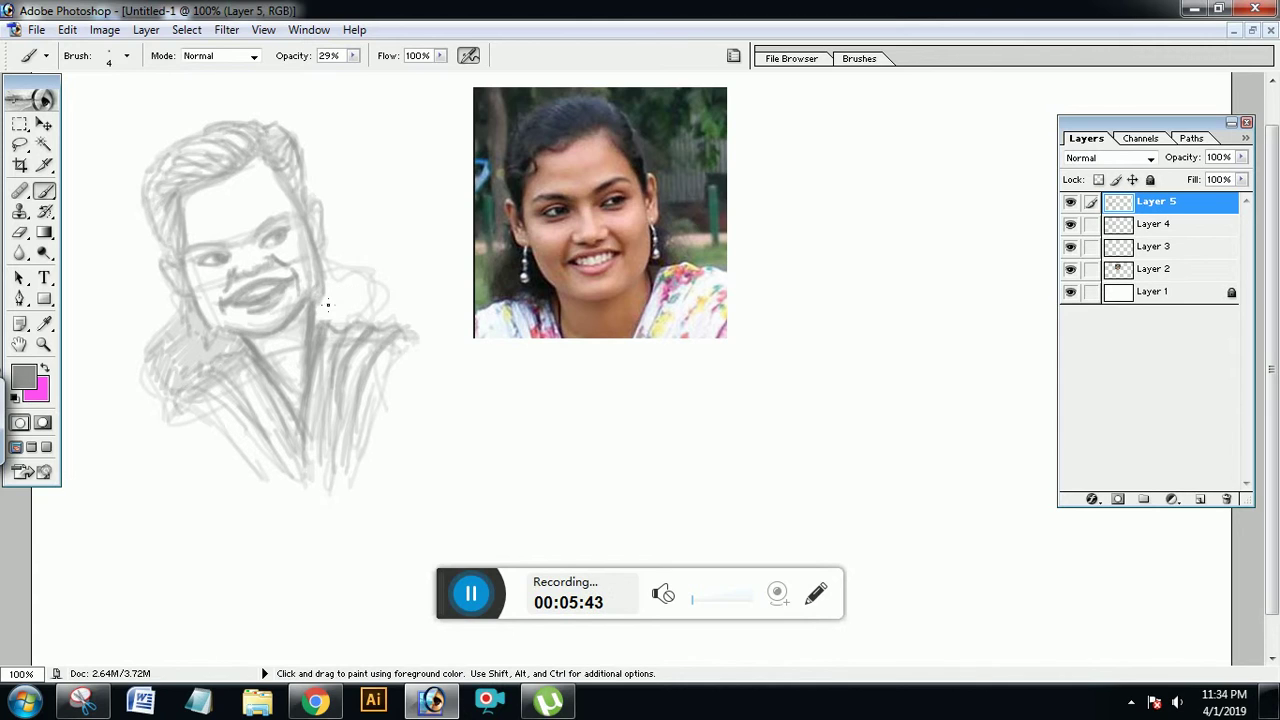
mouse_move(321, 308)
mouse_down()
mouse_move(331, 265)
mouse_move(339, 282)
mouse_move(364, 281)
mouse_move(331, 317)
mouse_move(374, 318)
mouse_move(343, 278)
mouse_up()
key(space)
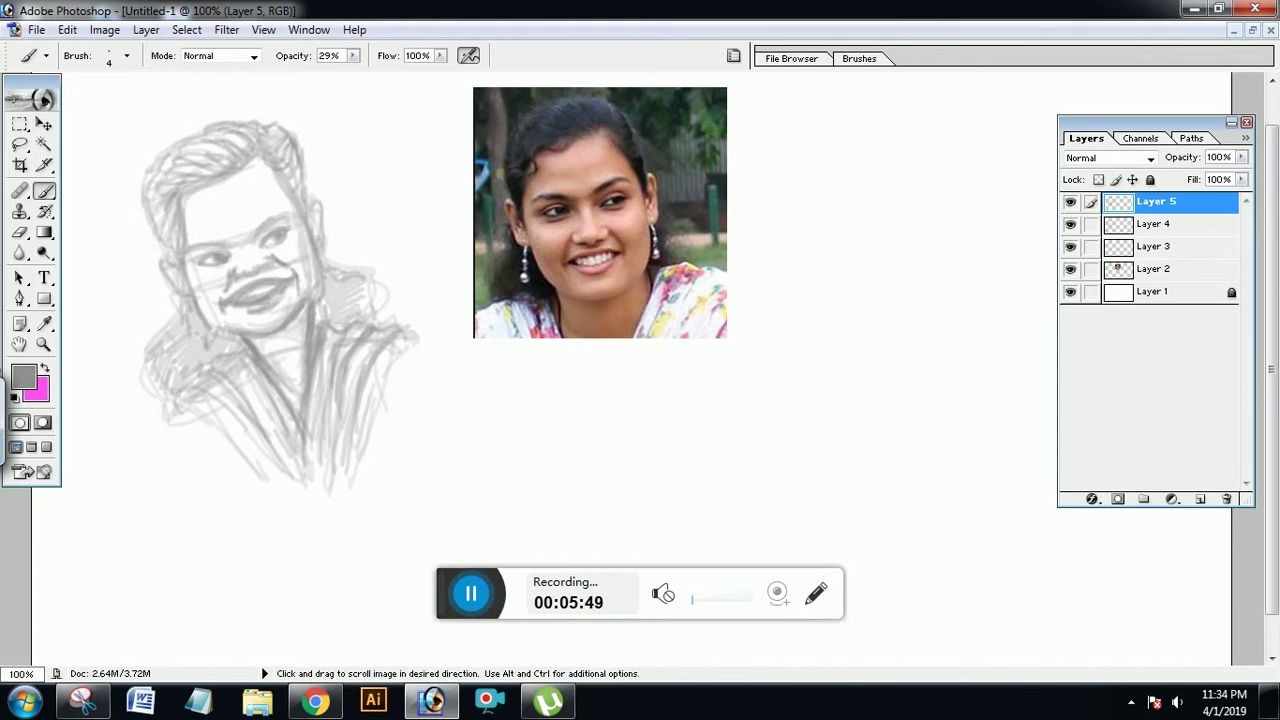
Darken the face outline along both cheeks and the jaw, and the hairline framing the forehead.
key(ctrl+plus)
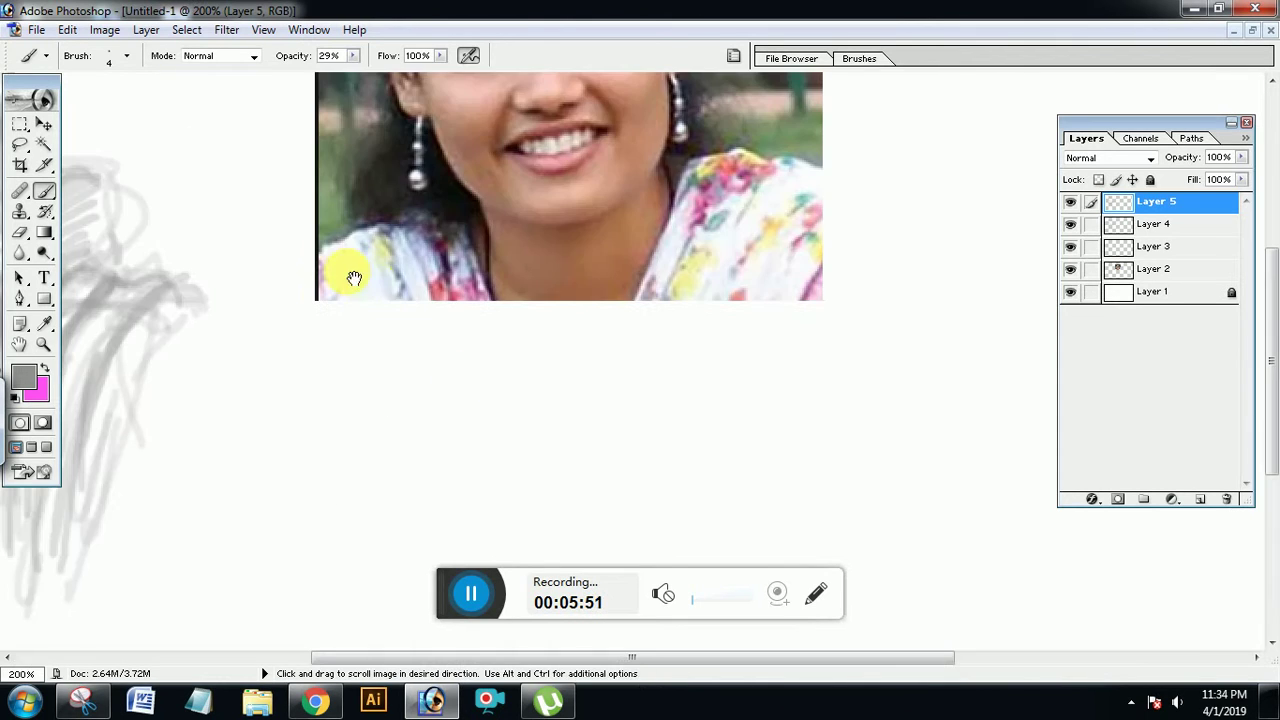
mouse_move(354, 277)
mouse_down()
mouse_move(746, 451)
mouse_move(724, 485)
mouse_up()
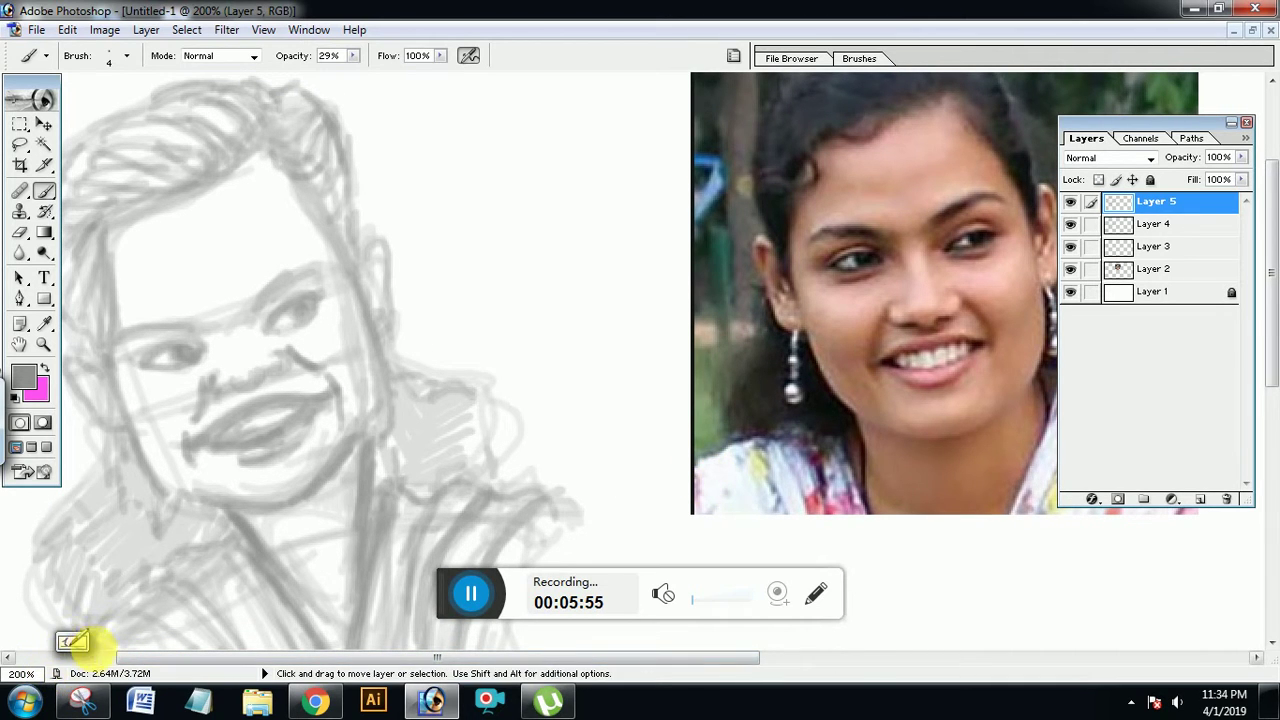
text(1)
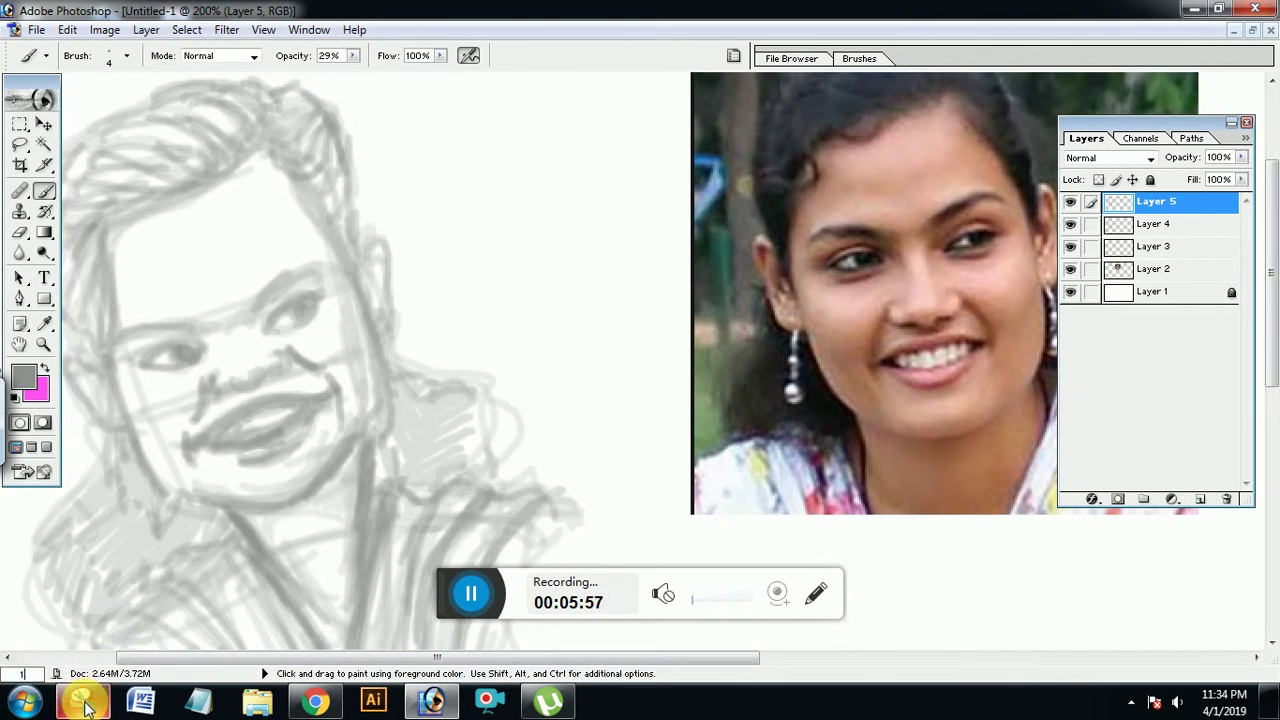
mouse_move(85, 705)
text(60)
key(Return)
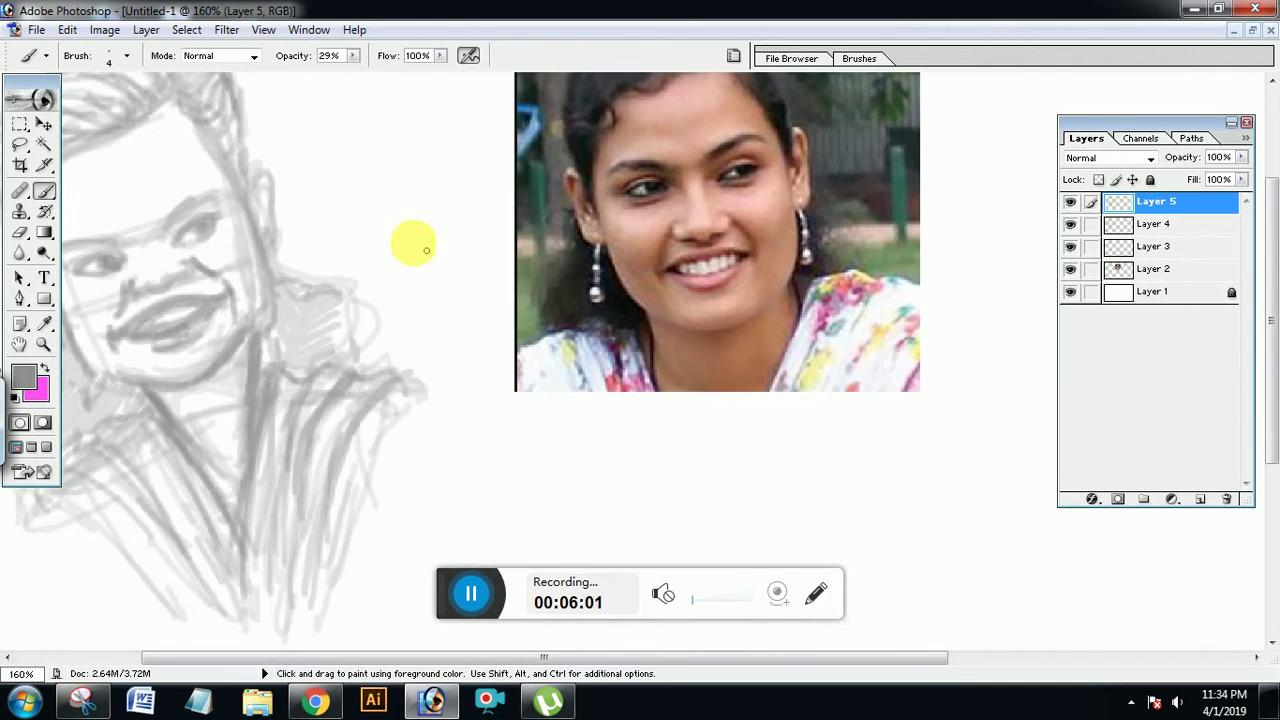
mouse_move(414, 243)
mouse_down()
mouse_move(557, 320)
mouse_move(494, 334)
mouse_move(500, 303)
mouse_up()
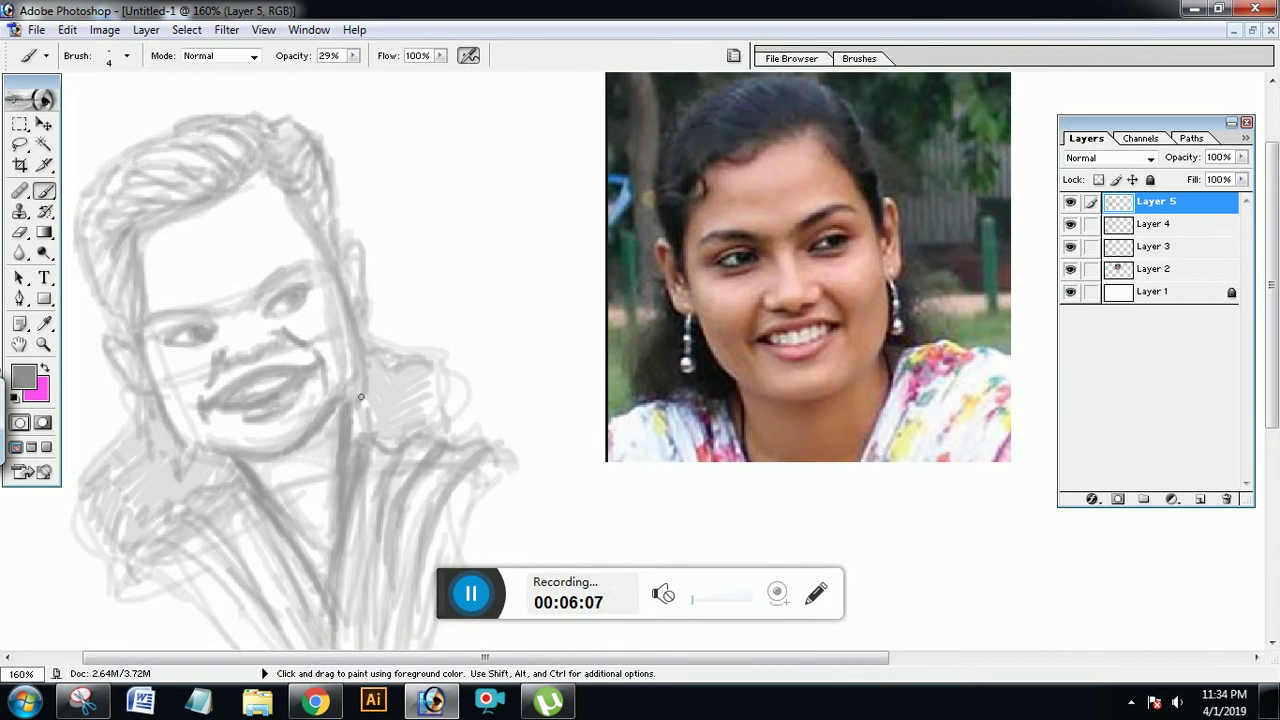
mouse_move(349, 393)
mouse_down()
mouse_move(354, 324)
mouse_move(340, 405)
mouse_move(350, 347)
mouse_up()
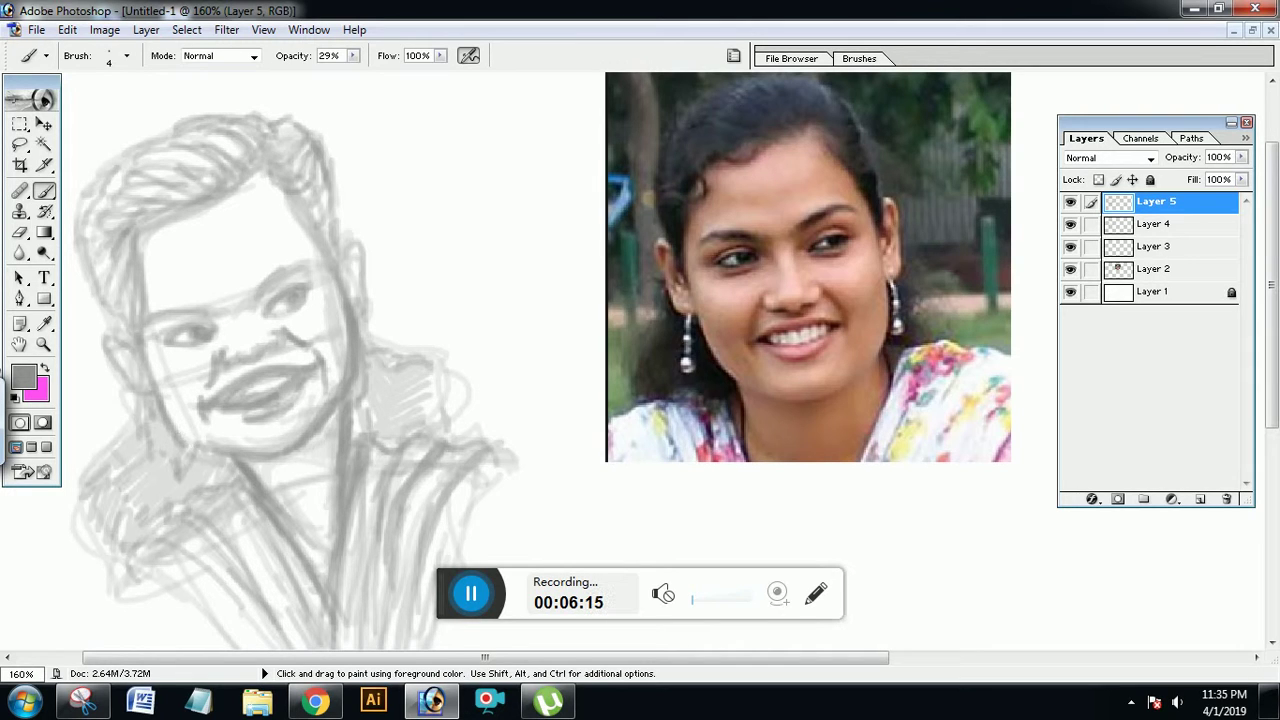
mouse_move(176, 431)
mouse_down()
mouse_move(204, 451)
mouse_move(188, 434)
mouse_move(212, 454)
mouse_move(166, 407)
mouse_move(147, 333)
mouse_move(158, 396)
mouse_up()
drag(200, 453, 177, 428)
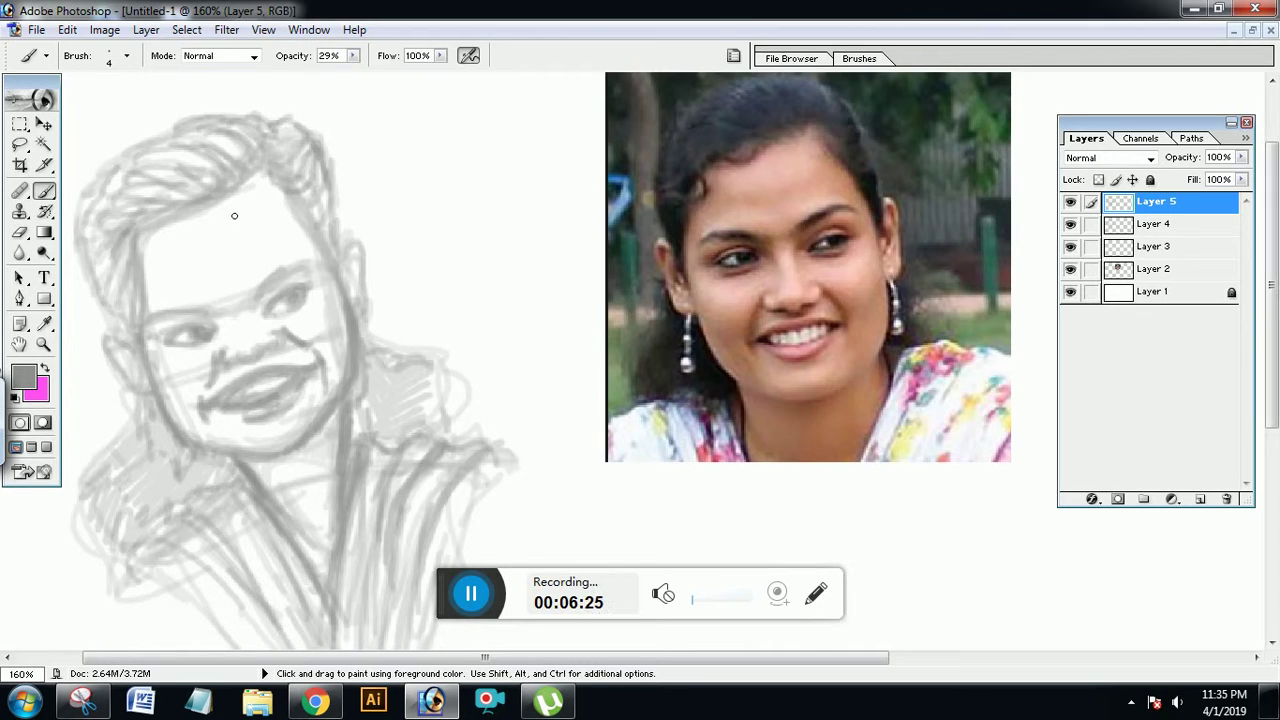
mouse_move(231, 175)
mouse_down()
mouse_move(140, 208)
mouse_move(174, 258)
mouse_up()
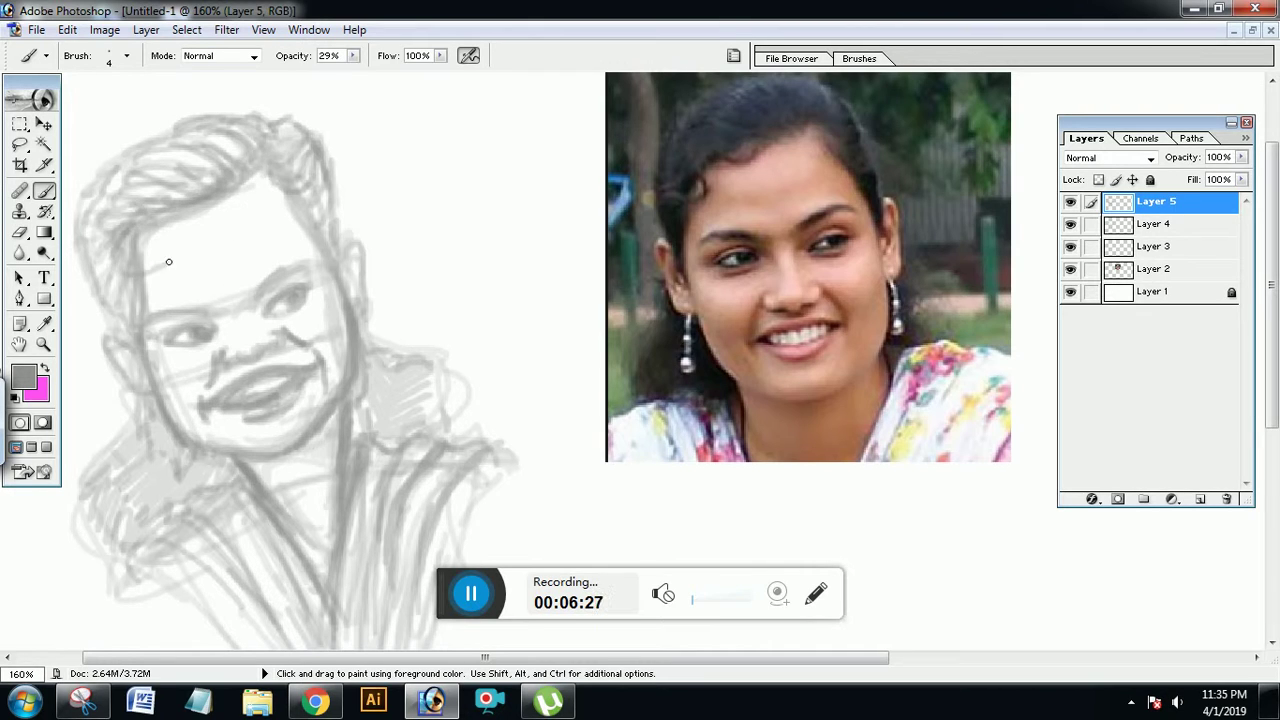
mouse_move(257, 151)
mouse_down()
mouse_move(342, 274)
mouse_move(324, 243)
mouse_move(329, 218)
mouse_move(314, 215)
mouse_move(325, 185)
mouse_move(339, 263)
mouse_move(316, 298)
mouse_up()
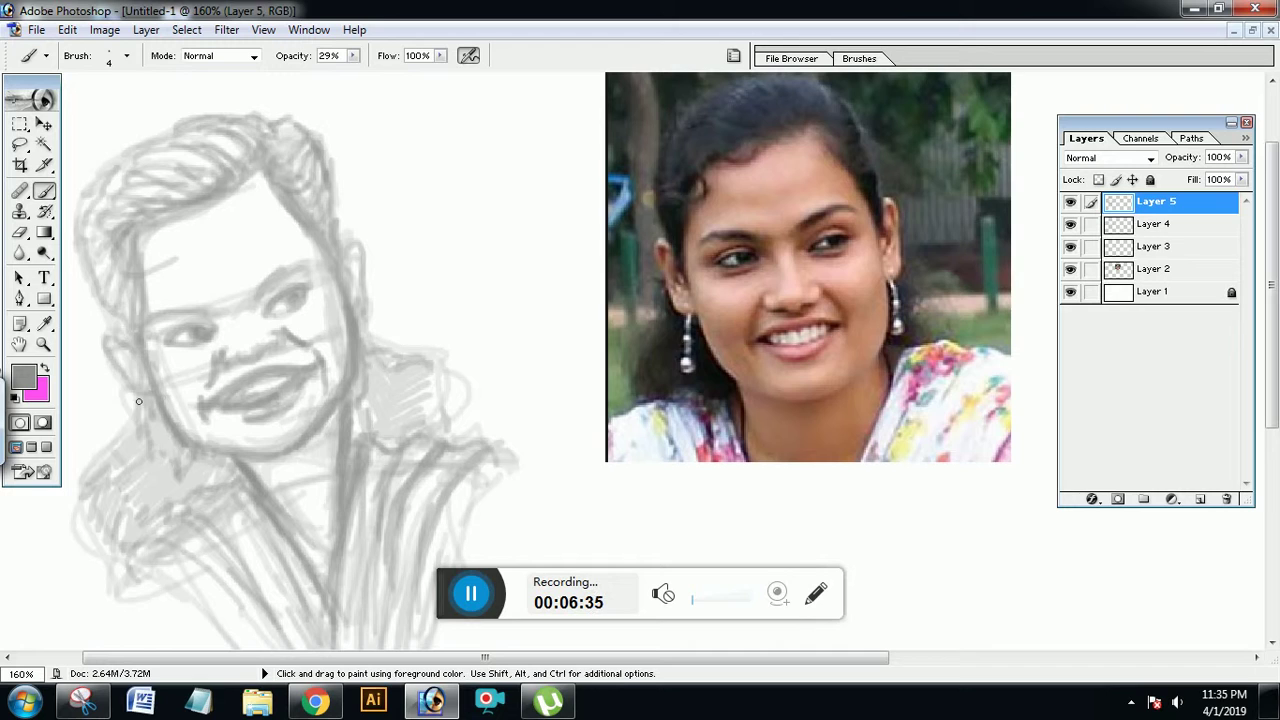
Draw the dangling earrings below both ears with rounded bead ends, and strengthen the lower ear outline.
mouse_move(143, 383)
mouse_down()
mouse_move(140, 460)
mouse_move(146, 398)
mouse_up()
mouse_move(374, 336)
mouse_down()
mouse_move(363, 319)
mouse_move(380, 356)
mouse_move(372, 377)
mouse_move(356, 297)
mouse_up()
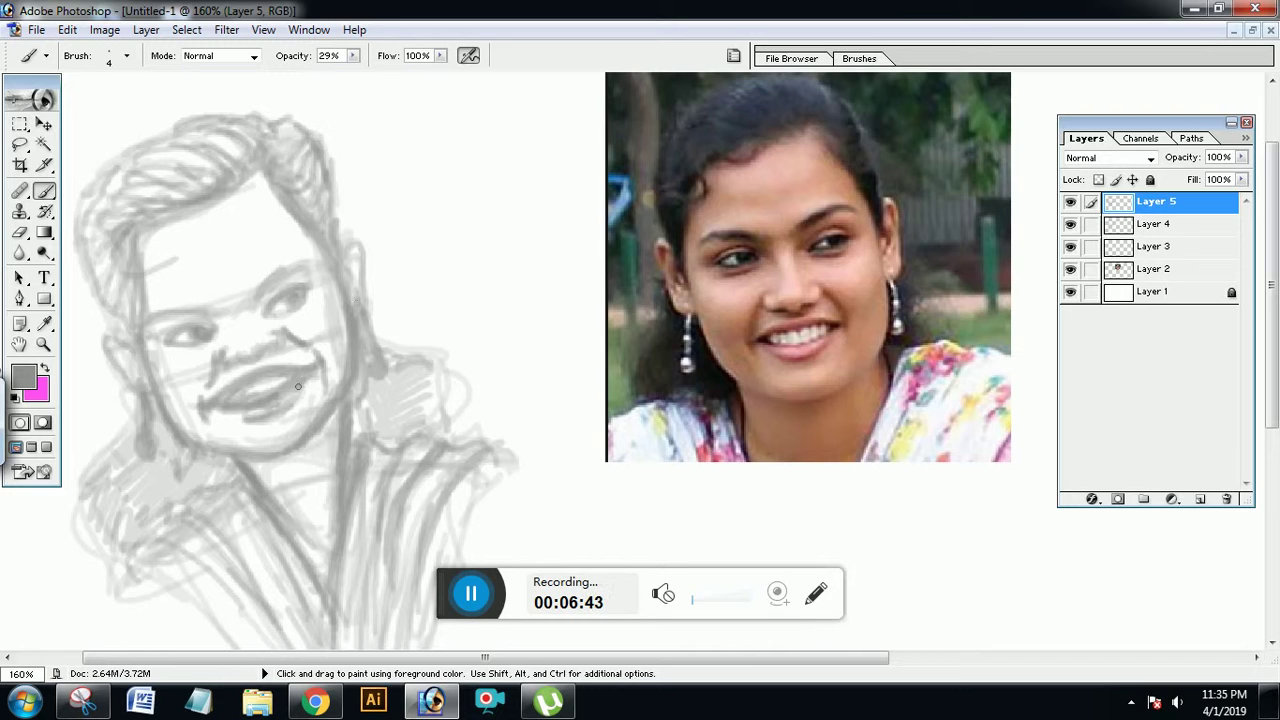
drag(152, 458, 146, 452)
mouse_move(148, 386)
mouse_down()
mouse_move(136, 363)
mouse_move(112, 365)
mouse_up()
Darken the upper lid of the eye on the wider cheek side and thicken both eyebrows with gray strokes.
drag(157, 333, 212, 331)
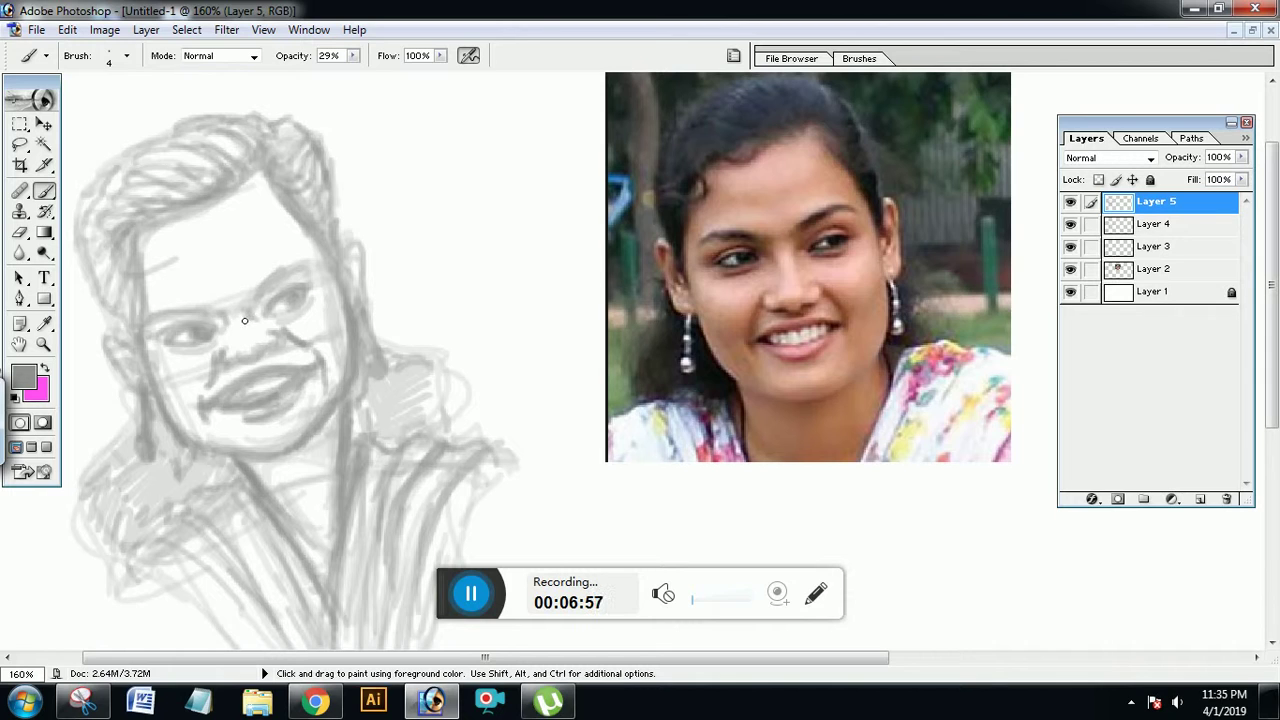
drag(198, 307, 224, 318)
drag(268, 279, 302, 265)
drag(193, 308, 154, 315)
key(space)
drag(487, 346, 522, 348)
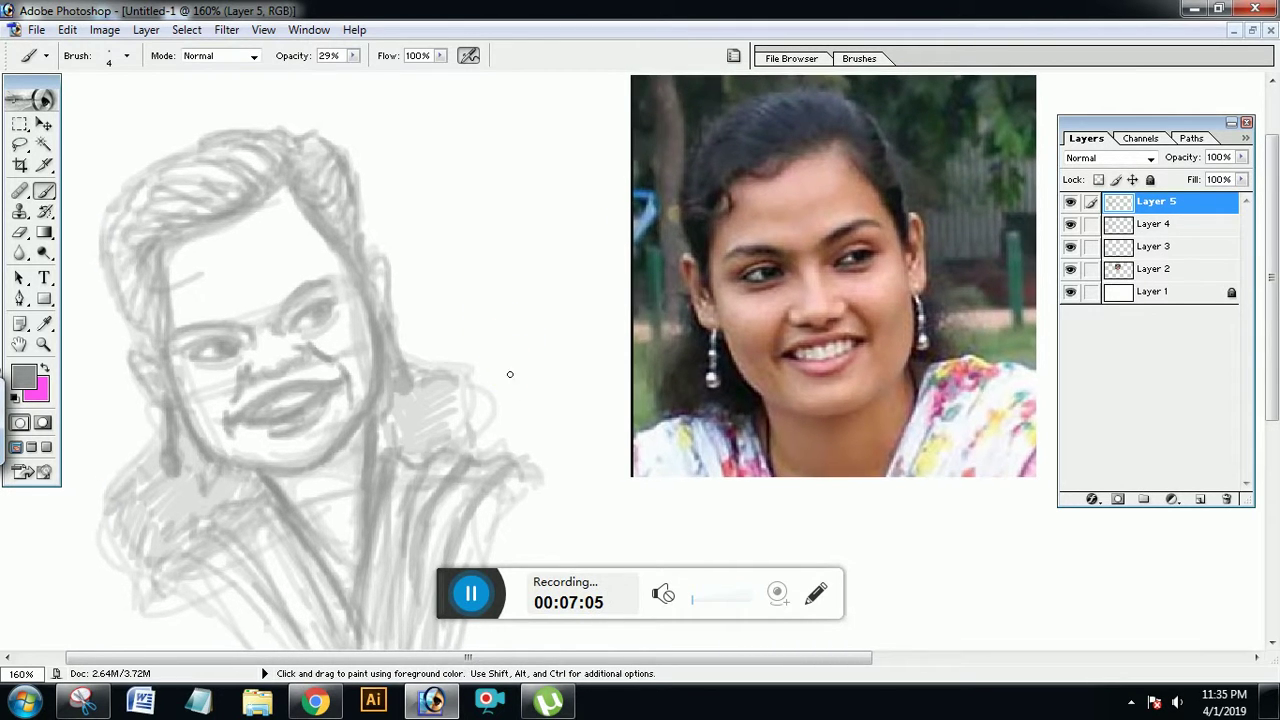